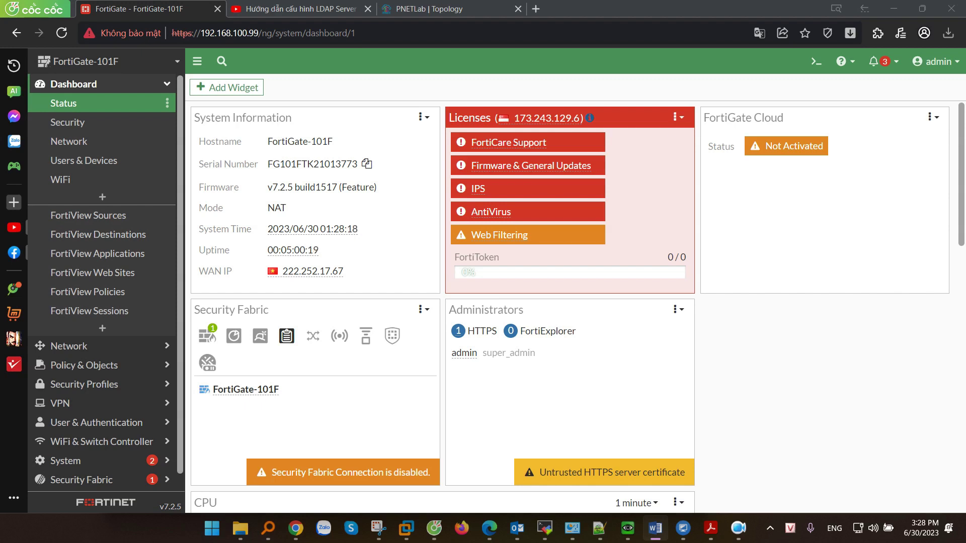
Glance over the LDAP tutorial video title, then return to the FortiGate dashboard.
{"action": "left_click", "coordinate": [292, 4]}
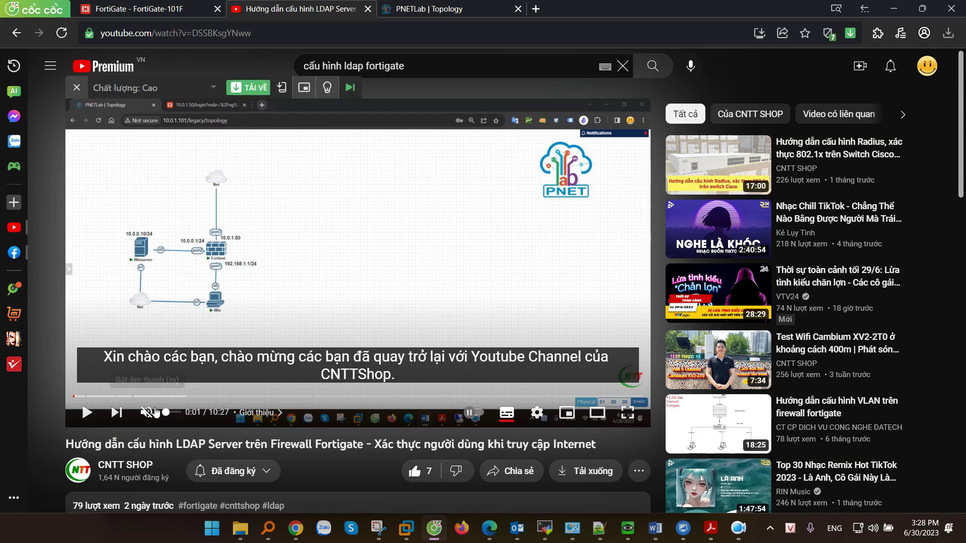
{"action": "left_click_drag", "start_coordinate": [94, 444], "coordinate": [458, 455]}
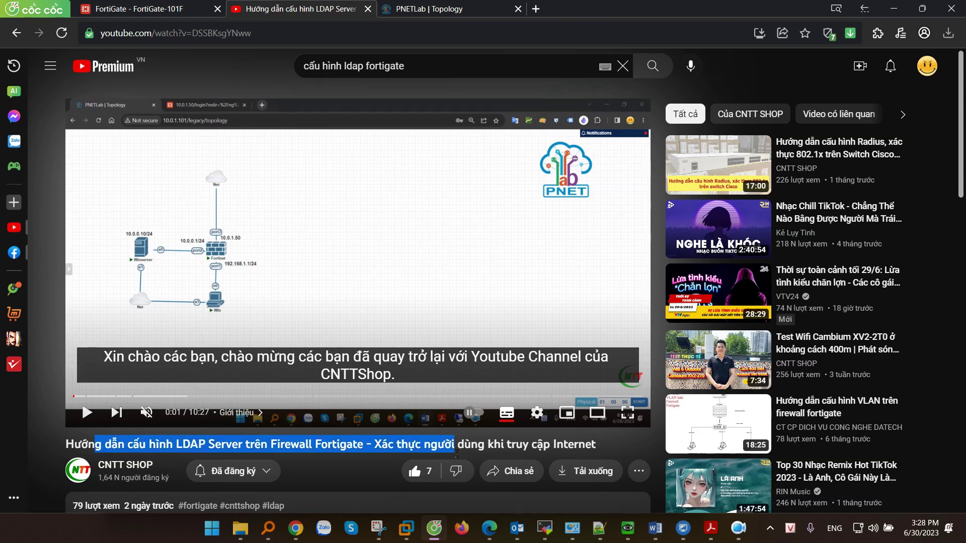
{"action": "scroll", "coordinate": [456, 454], "scroll_direction": "down", "scroll_amount": 1}
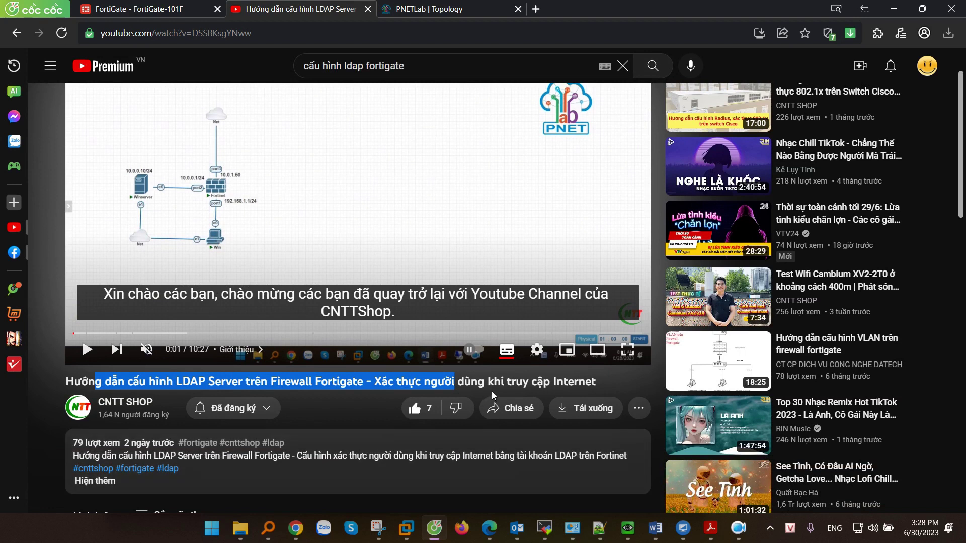
{"action": "key", "text": "ctrl+shift+Tab"}
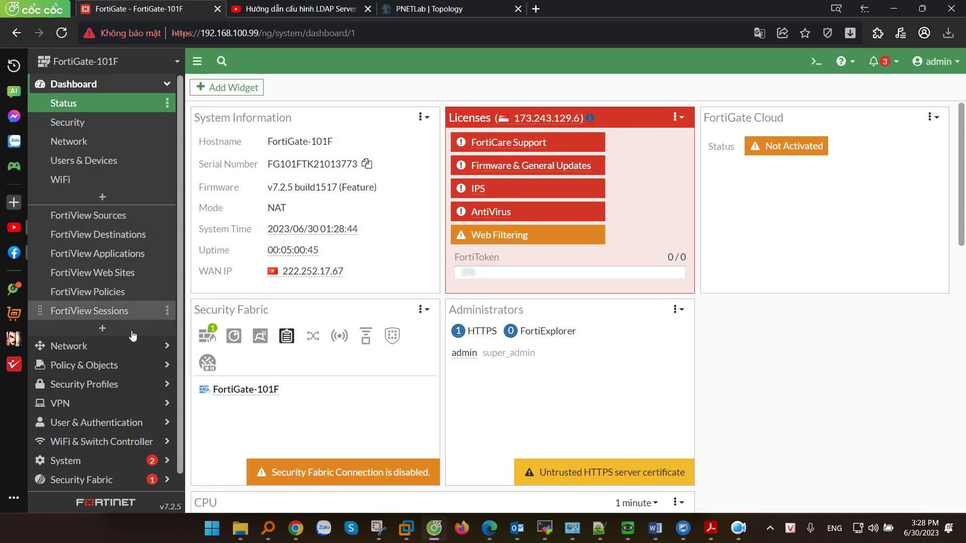
Review the LDAP-Server entry under User & Authentication > LDAP Servers.
{"action": "scroll", "coordinate": [100, 352], "scroll_direction": "down", "scroll_amount": 1}
{"action": "left_click", "coordinate": [63, 405]}
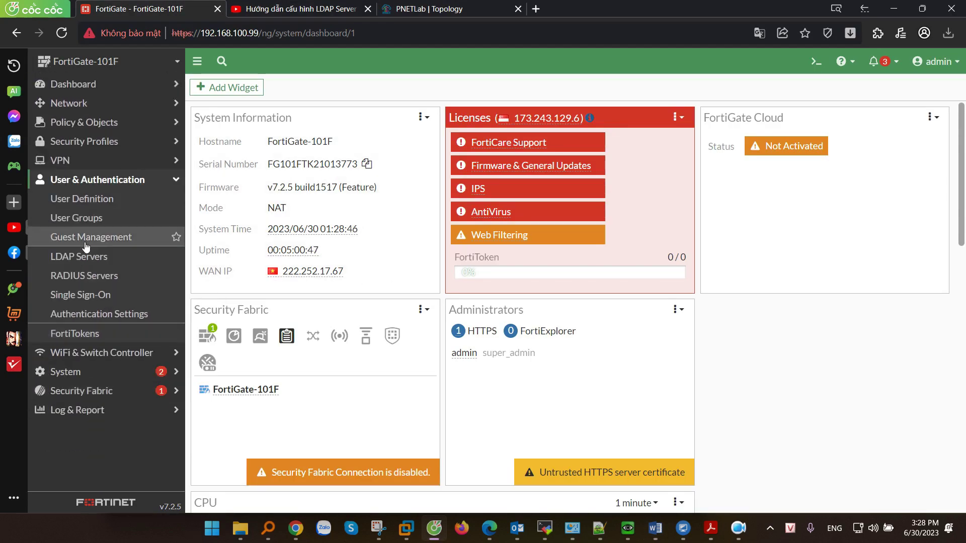
{"action": "left_click", "coordinate": [83, 258]}
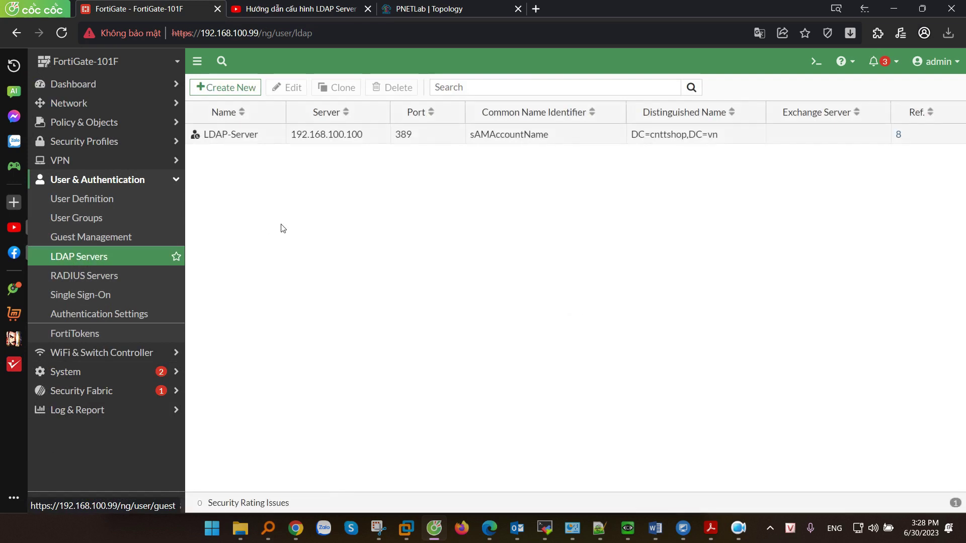
{"action": "left_click", "coordinate": [352, 137]}
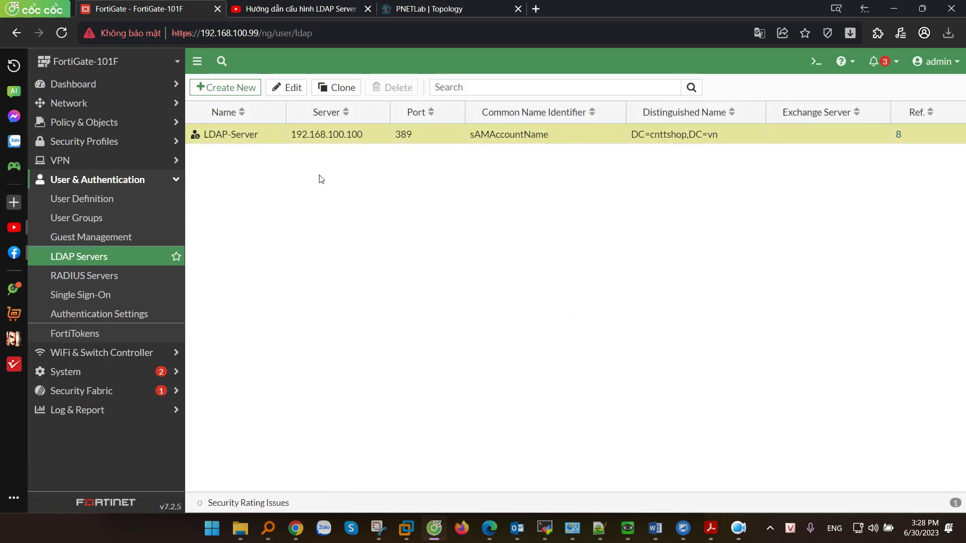
Review the local users sale1, sale2 and tech1 in User Definition.
{"action": "left_click", "coordinate": [113, 198]}
{"action": "left_click", "coordinate": [254, 156]}
{"action": "left_click", "coordinate": [249, 176]}
{"action": "left_click", "coordinate": [251, 196]}
Review the LDAP-Sales-Gr and LDAP-Tech-Gr groups, then display the empty IPsec Tunnels list.
{"action": "left_click", "coordinate": [95, 218]}
{"action": "left_click", "coordinate": [252, 174]}
{"action": "left_click", "coordinate": [250, 208]}
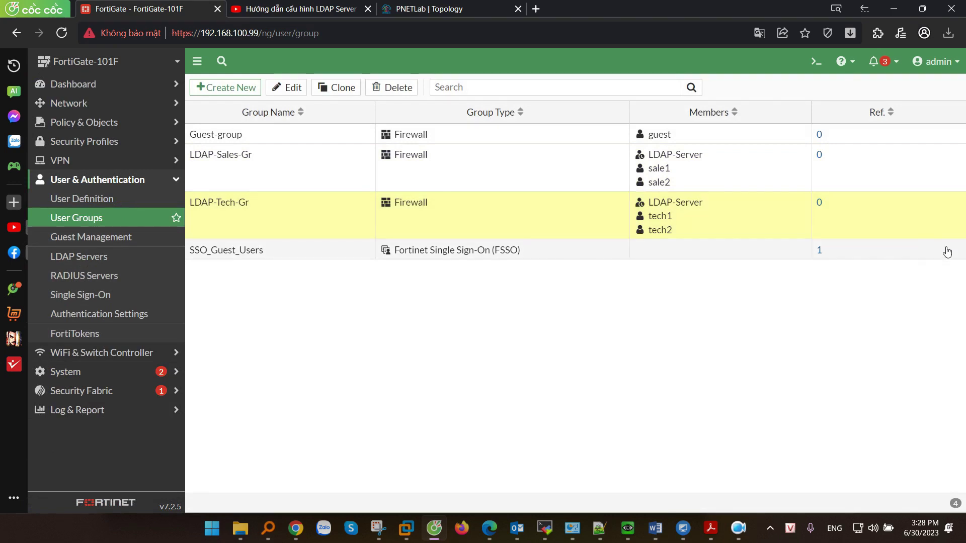
{"action": "key", "text": "alt+Tab"}
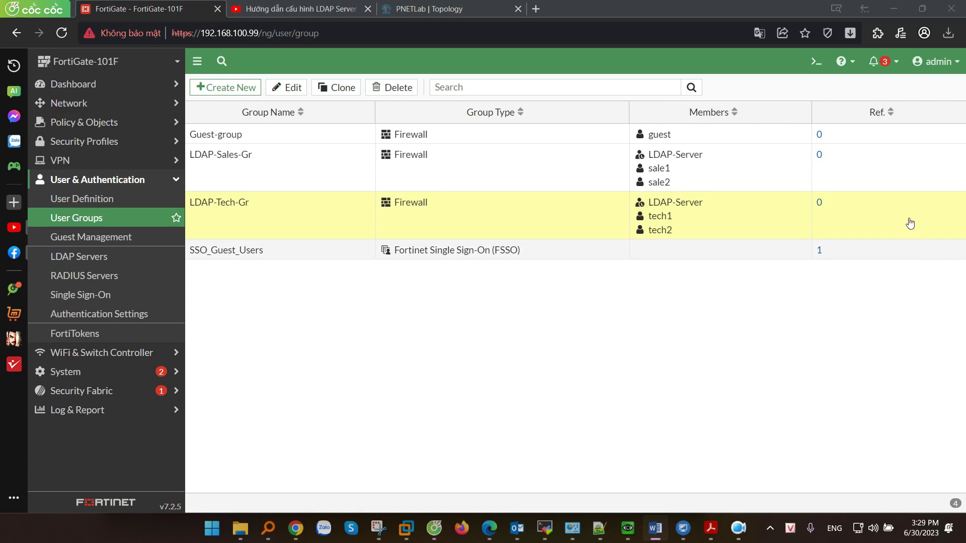
{"action": "left_click", "coordinate": [63, 159]}
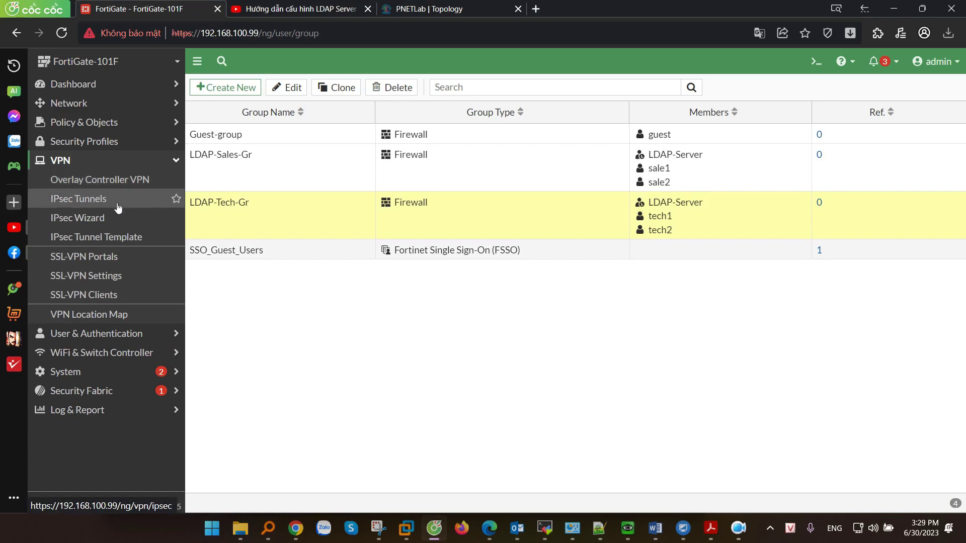
{"action": "left_click", "coordinate": [73, 204]}
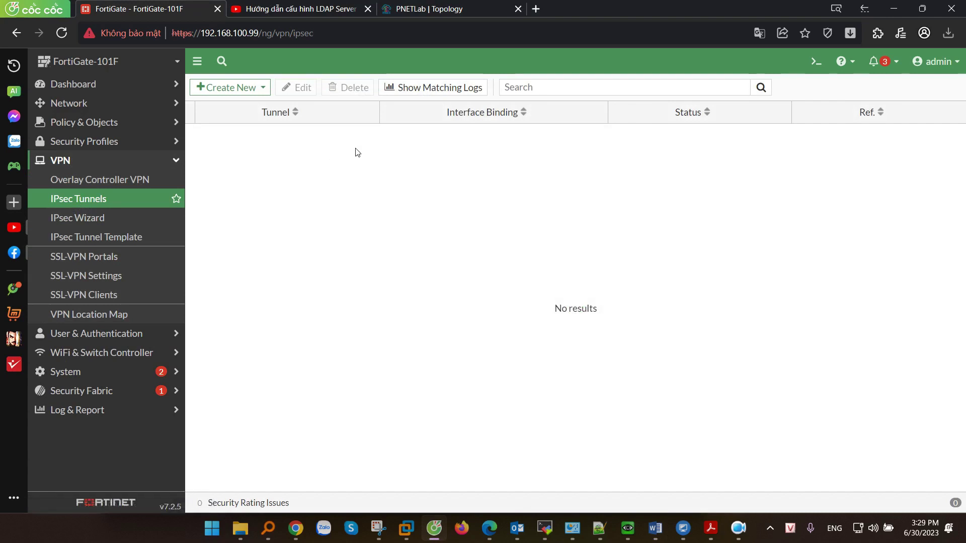
Abandon the plain new-tunnel form and name the IPsec Wizard tunnel Remote-VPN.
{"action": "left_click", "coordinate": [252, 87]}
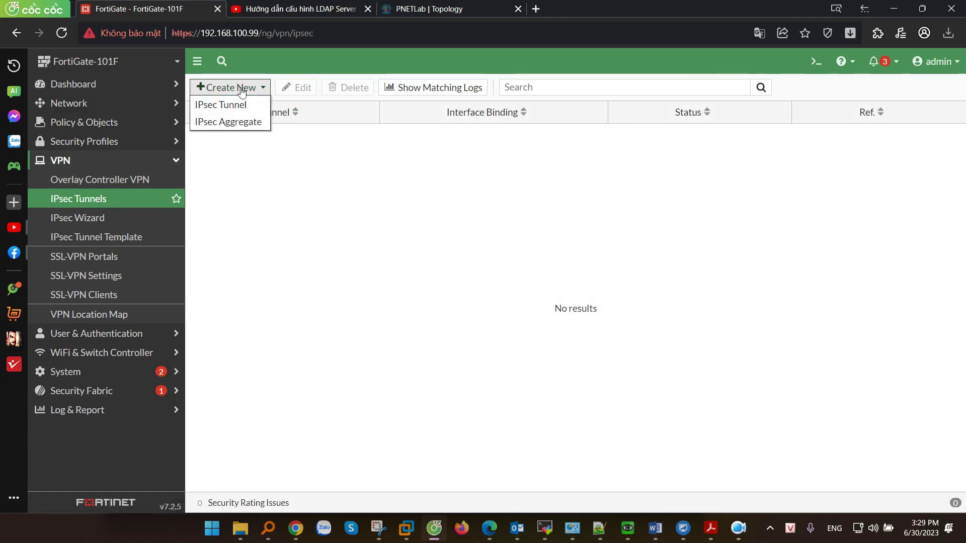
{"action": "left_click", "coordinate": [229, 105]}
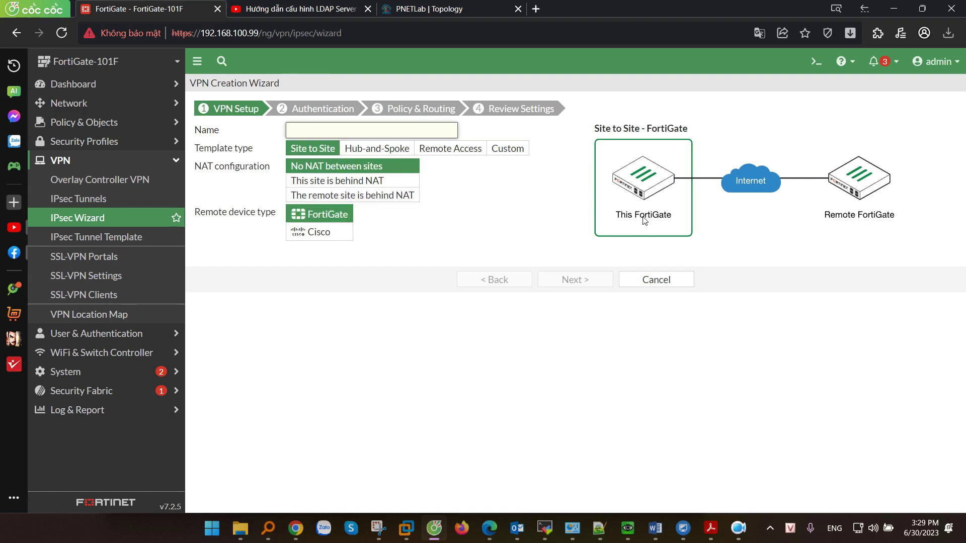
{"action": "left_click", "coordinate": [675, 279]}
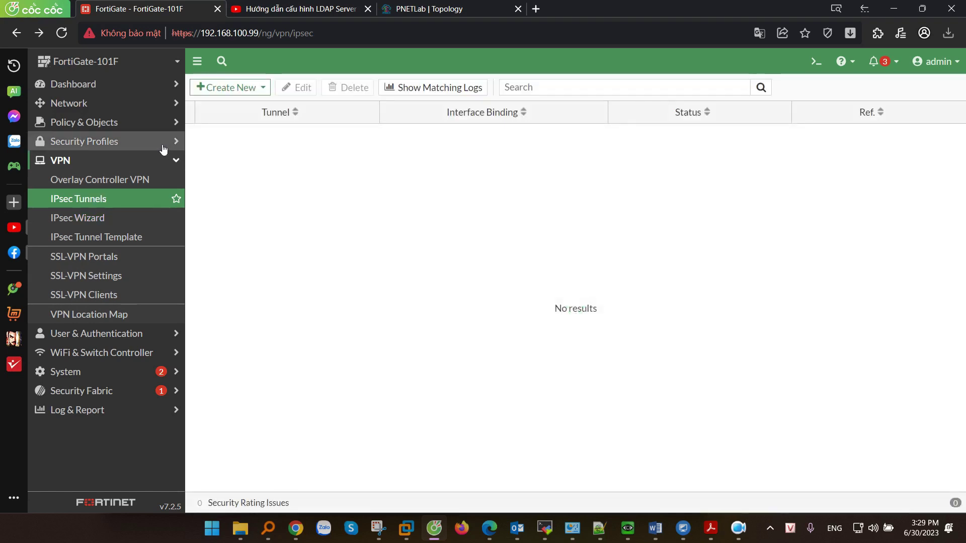
{"action": "left_click", "coordinate": [68, 221]}
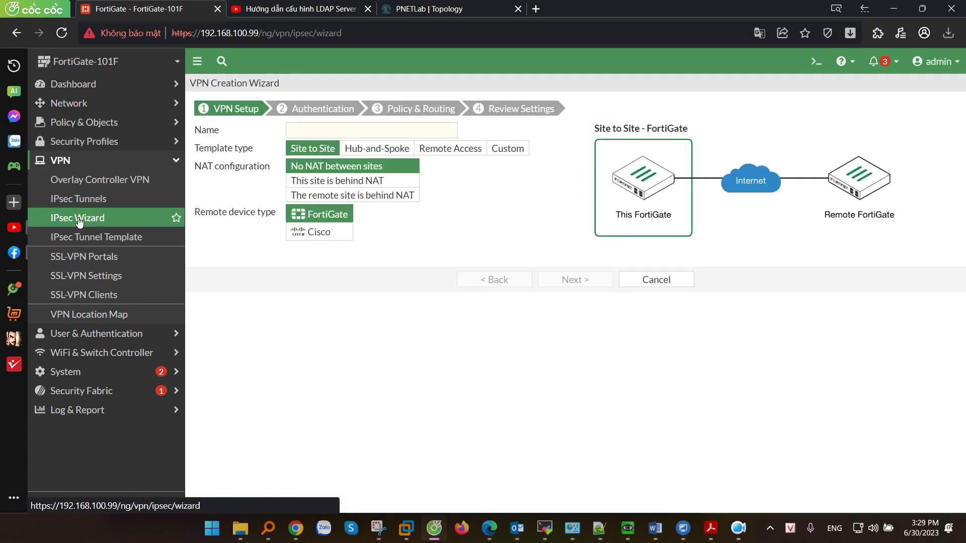
{"action": "left_click", "coordinate": [321, 132]}
{"action": "type", "text": "Remote-"}
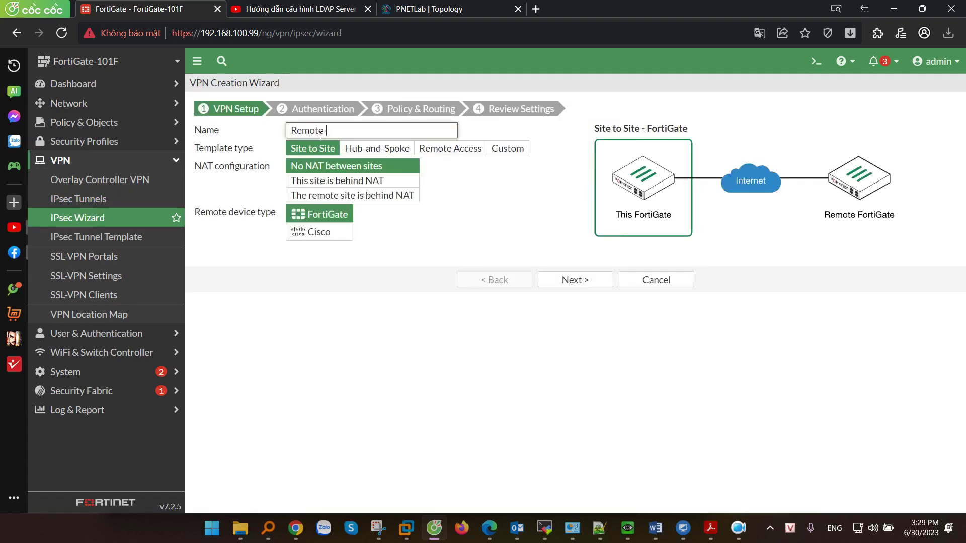
{"action": "type", "text": "VPN"}
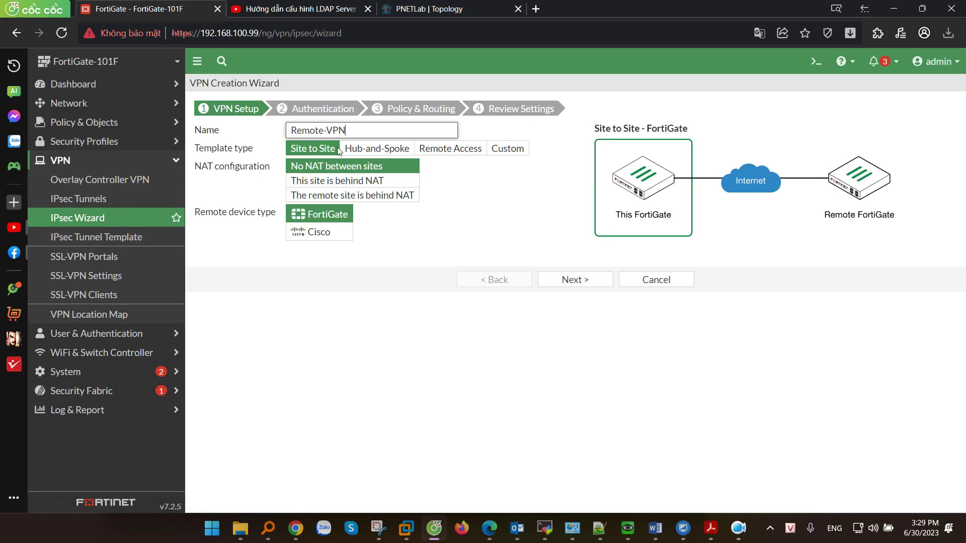
Choose Remote Access template with Client-based FortiClient device type, after comparing native options, and continue.
{"action": "left_click_drag", "start_coordinate": [212, 149], "coordinate": [272, 154]}
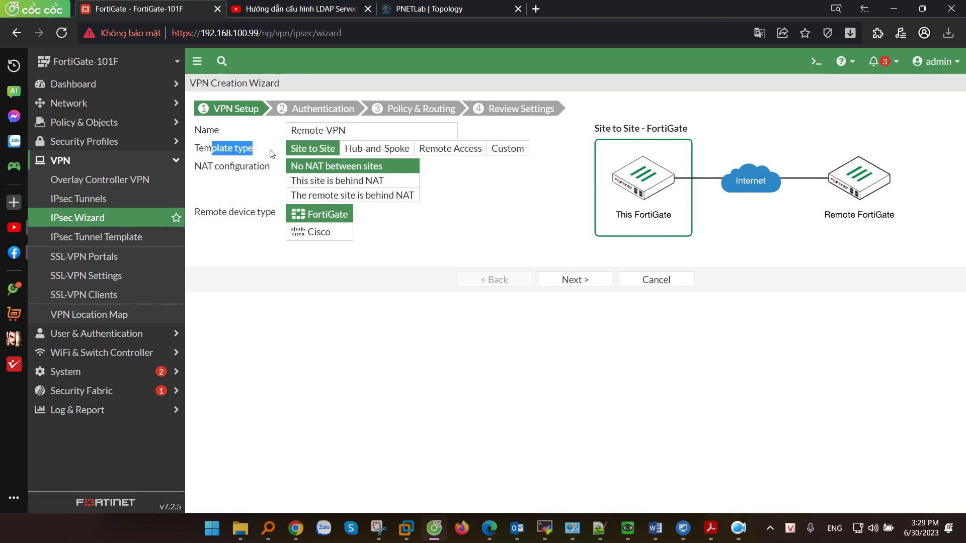
{"action": "left_click", "coordinate": [445, 149]}
{"action": "left_click_drag", "start_coordinate": [205, 166], "coordinate": [276, 170]}
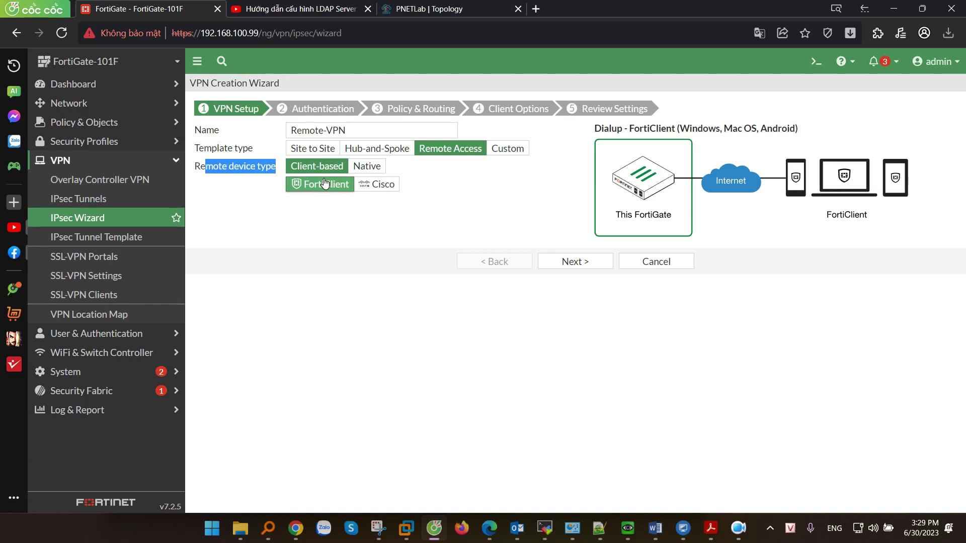
{"action": "left_click", "coordinate": [367, 166]}
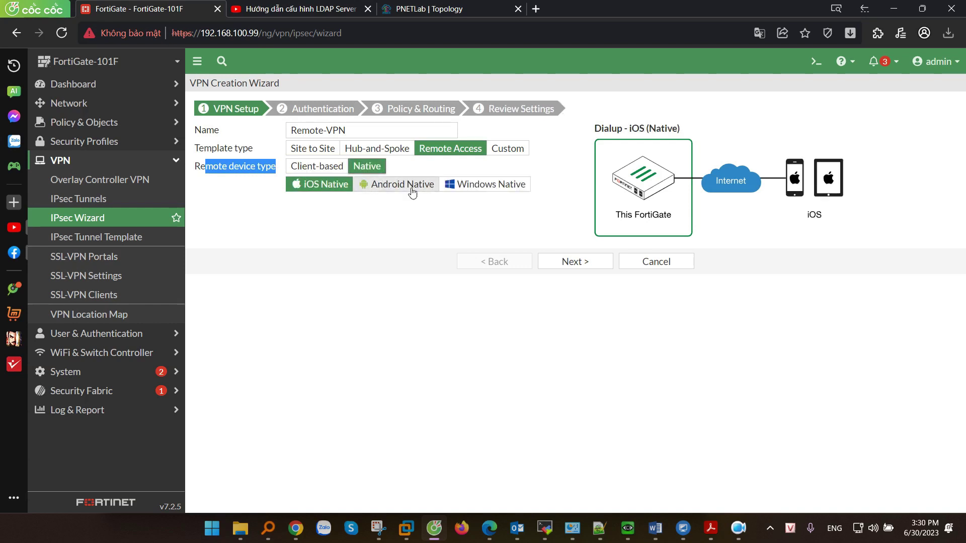
{"action": "left_click", "coordinate": [400, 184]}
{"action": "left_click", "coordinate": [468, 186]}
{"action": "left_click", "coordinate": [416, 185]}
{"action": "left_click", "coordinate": [462, 186]}
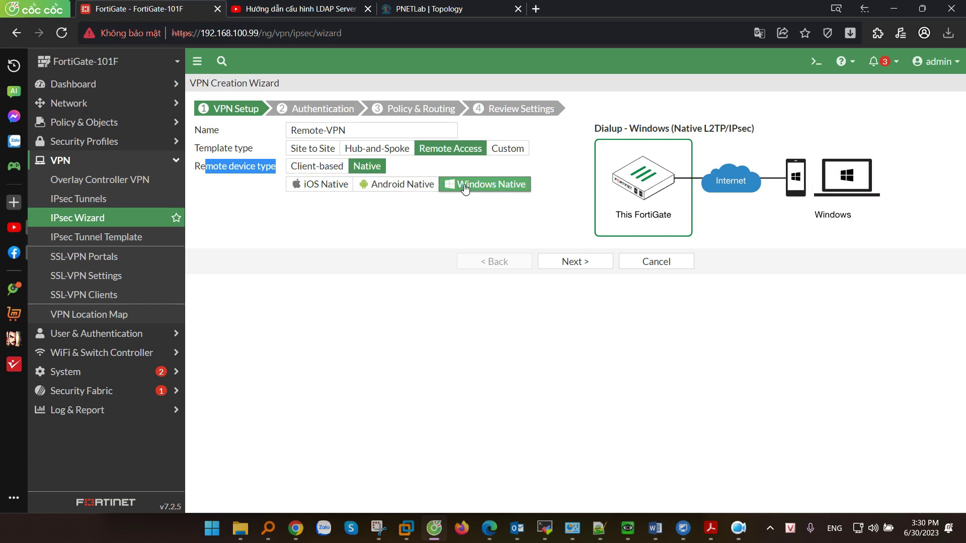
{"action": "left_click", "coordinate": [317, 166]}
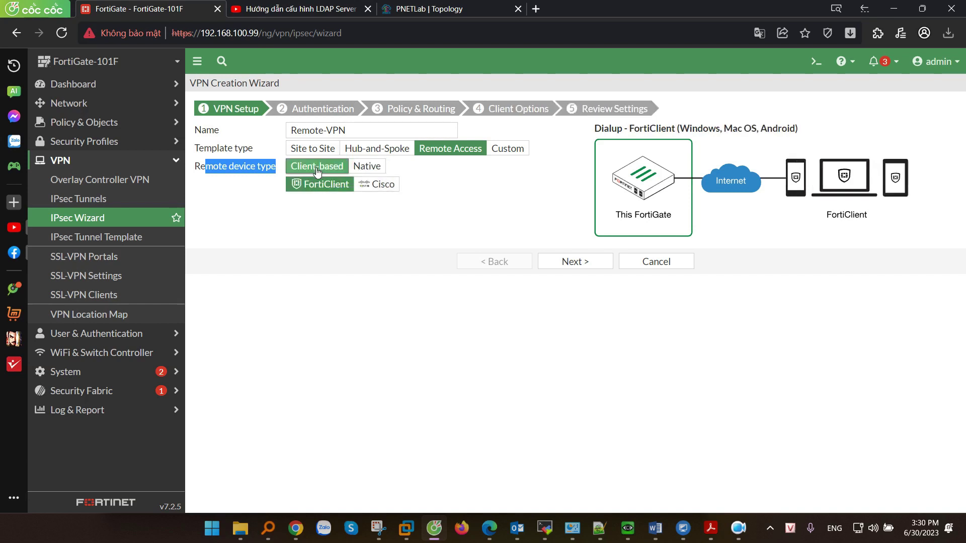
{"action": "left_click", "coordinate": [578, 262]}
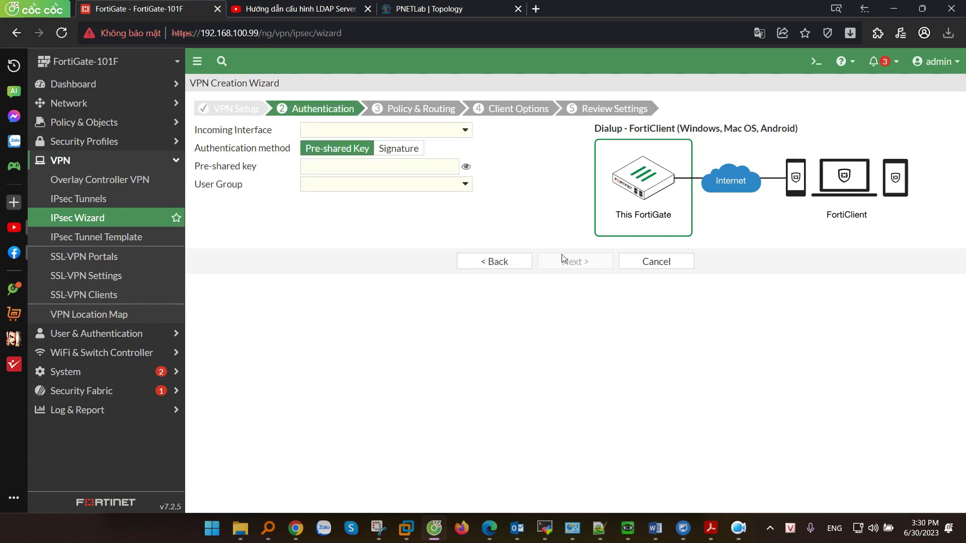
Set incoming interface to wan1 and enter a pre-shared key, revealing it to check.
{"action": "left_click", "coordinate": [327, 136]}
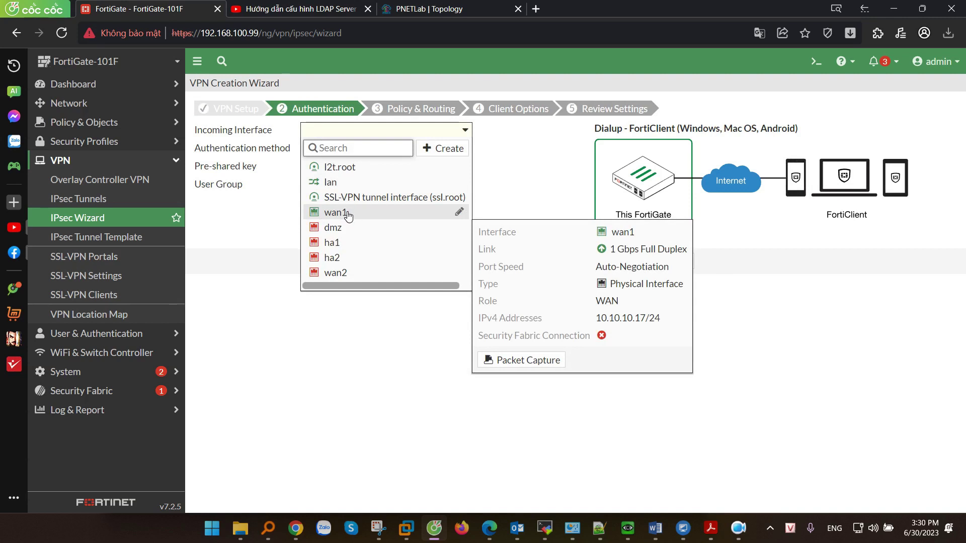
{"action": "left_click", "coordinate": [347, 215]}
{"action": "left_click", "coordinate": [321, 171]}
{"action": "type", "text": "1"}
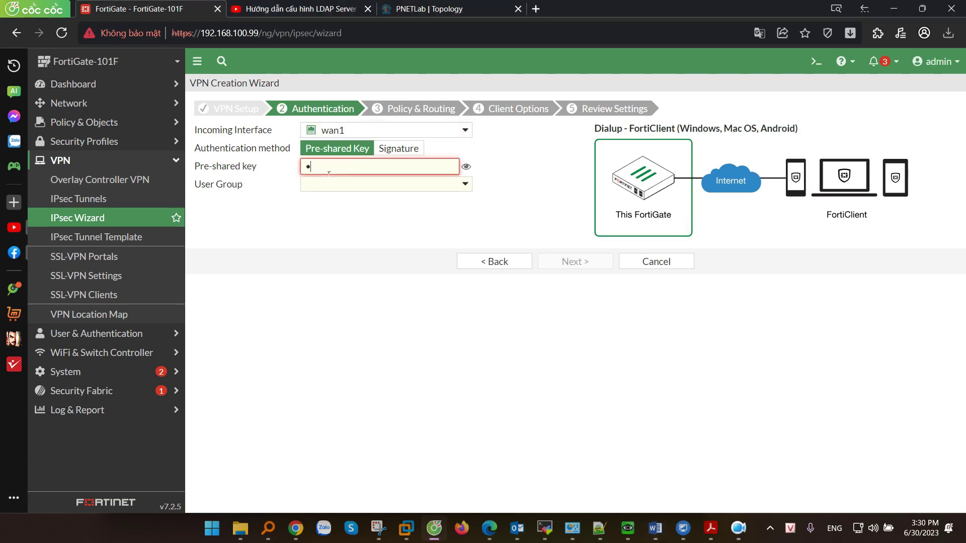
{"action": "type", "text": "23456789"}
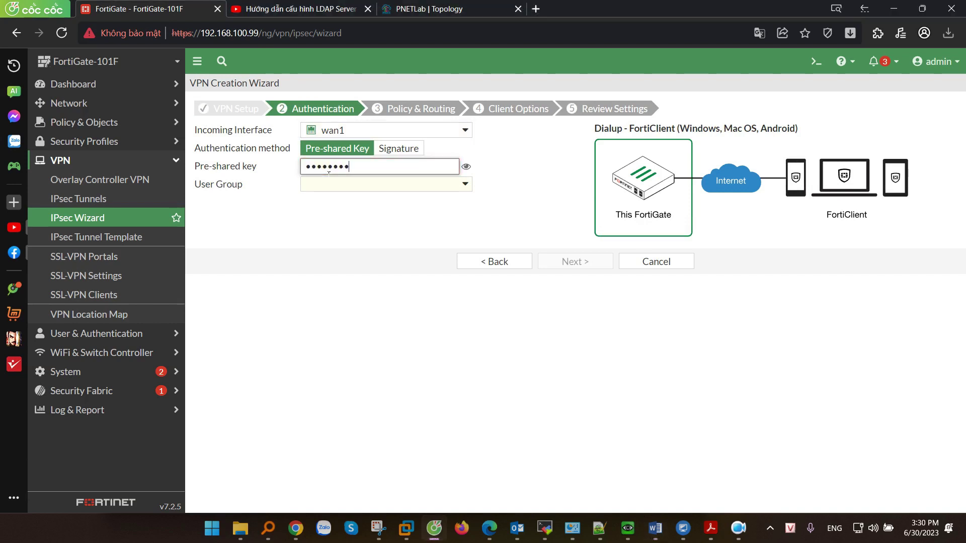
{"action": "left_click", "coordinate": [465, 167]}
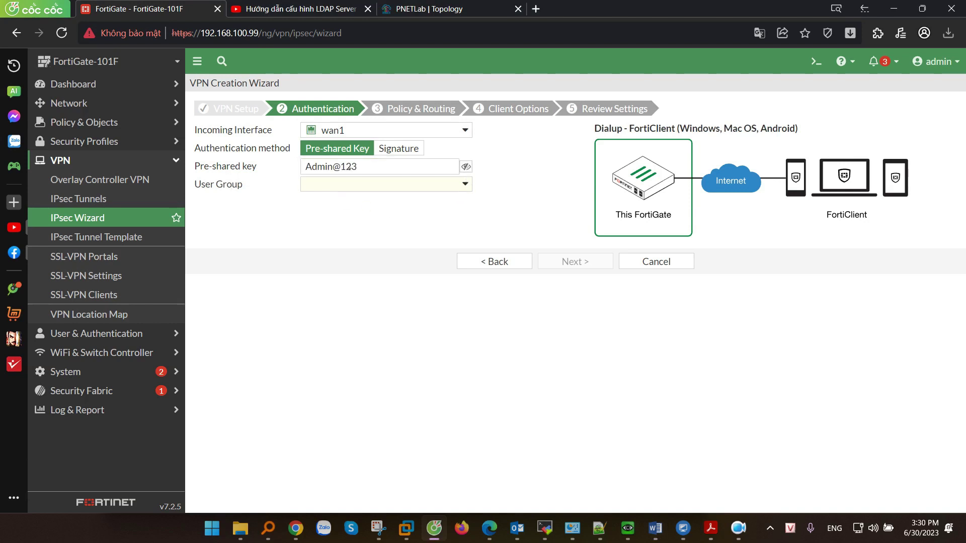
{"action": "left_click_drag", "start_coordinate": [459, 166], "coordinate": [266, 172]}
Assign LDAP-Sales-Gr as the user group and briefly check the LDAP tutorial video tab.
{"action": "left_click", "coordinate": [319, 184]}
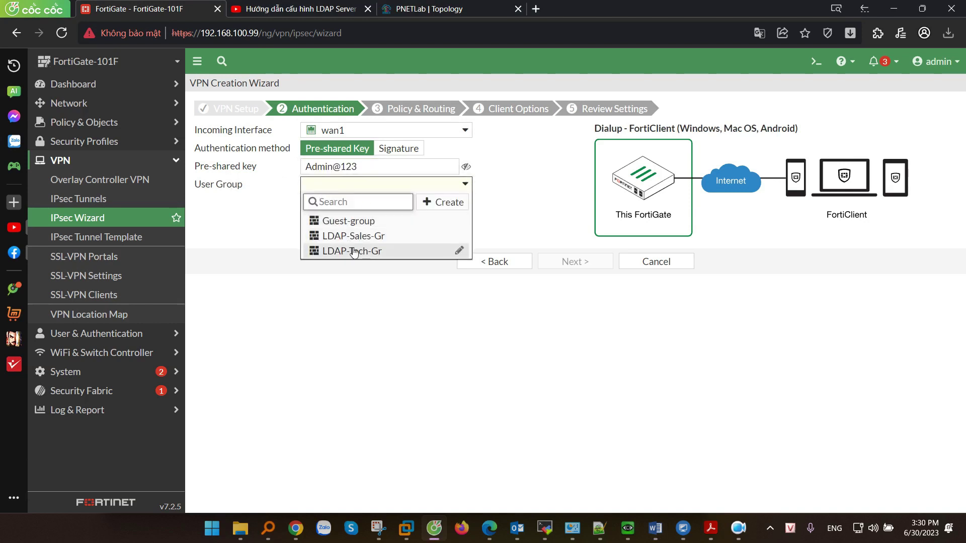
{"action": "mouse_move", "coordinate": [356, 243]}
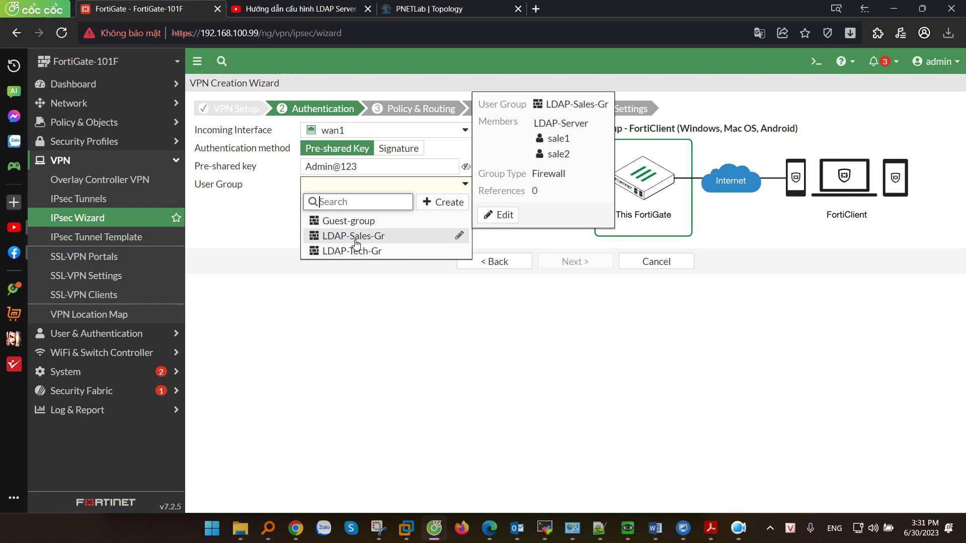
{"action": "left_click", "coordinate": [356, 244]}
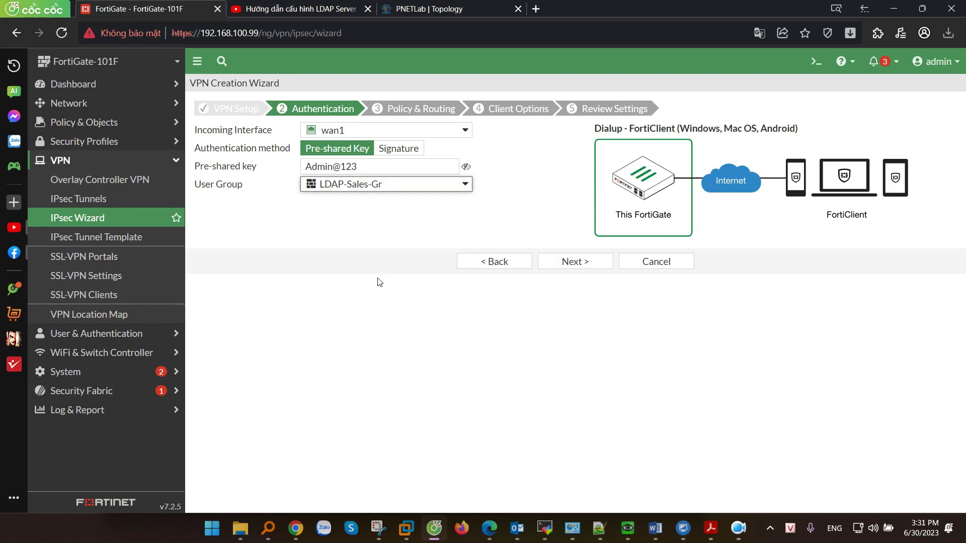
{"action": "left_click", "coordinate": [297, 9]}
{"action": "left_click_drag", "start_coordinate": [102, 382], "coordinate": [362, 387]}
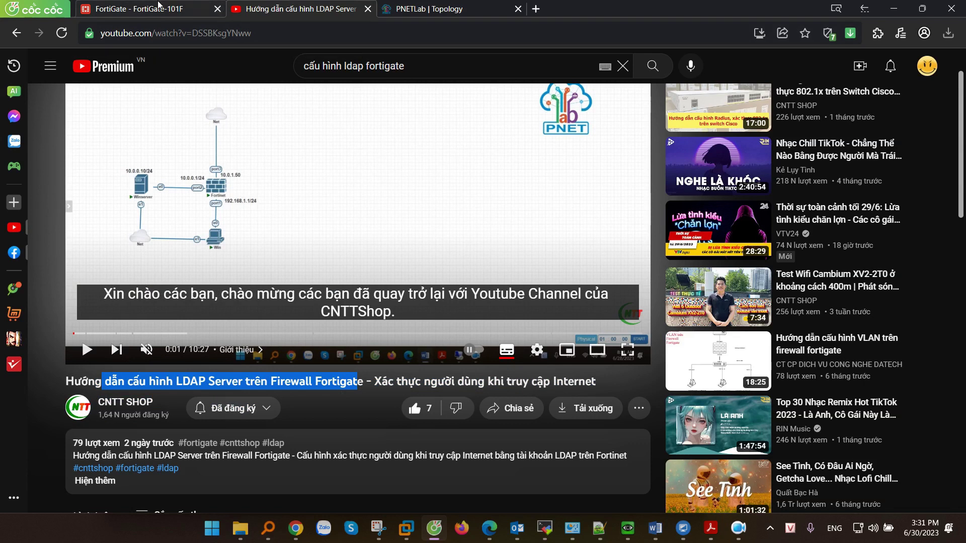
{"action": "left_click", "coordinate": [159, 7]}
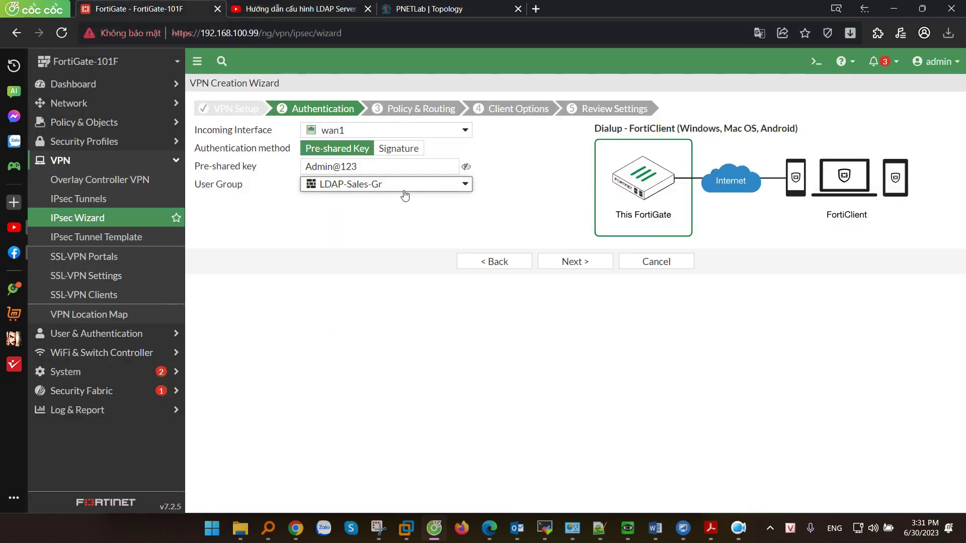
On Policy & Routing, set lan as local interface and the lan subnet as local address.
{"action": "left_click", "coordinate": [568, 264]}
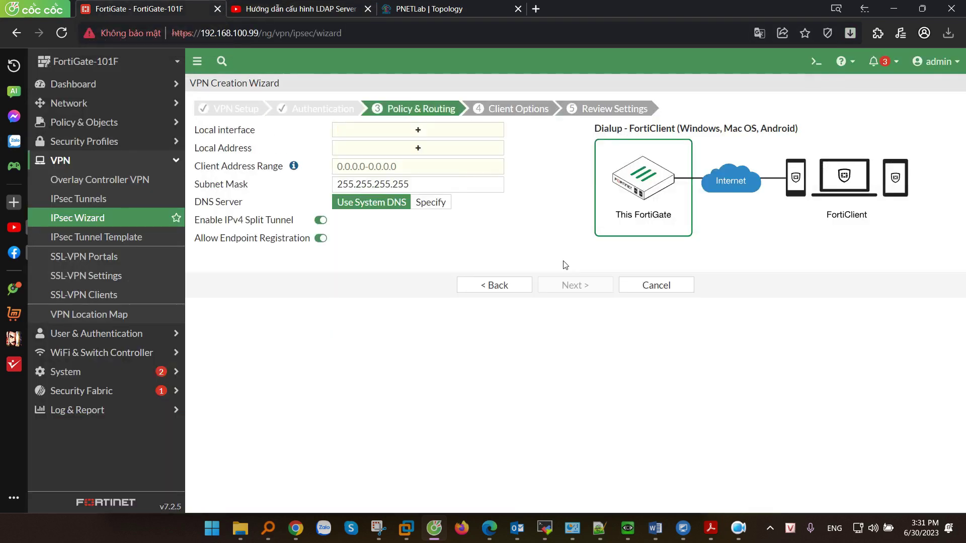
{"action": "left_click", "coordinate": [434, 132]}
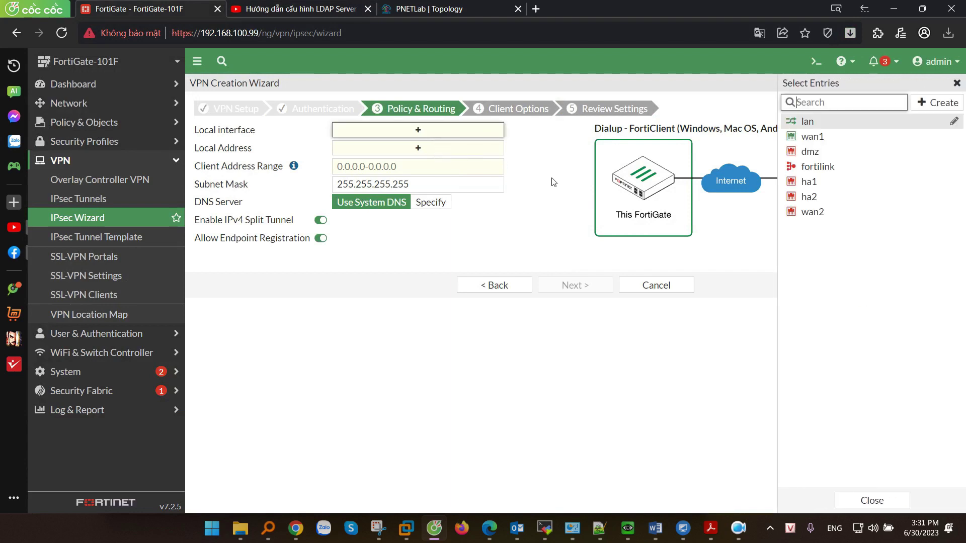
{"action": "left_click", "coordinate": [809, 122]}
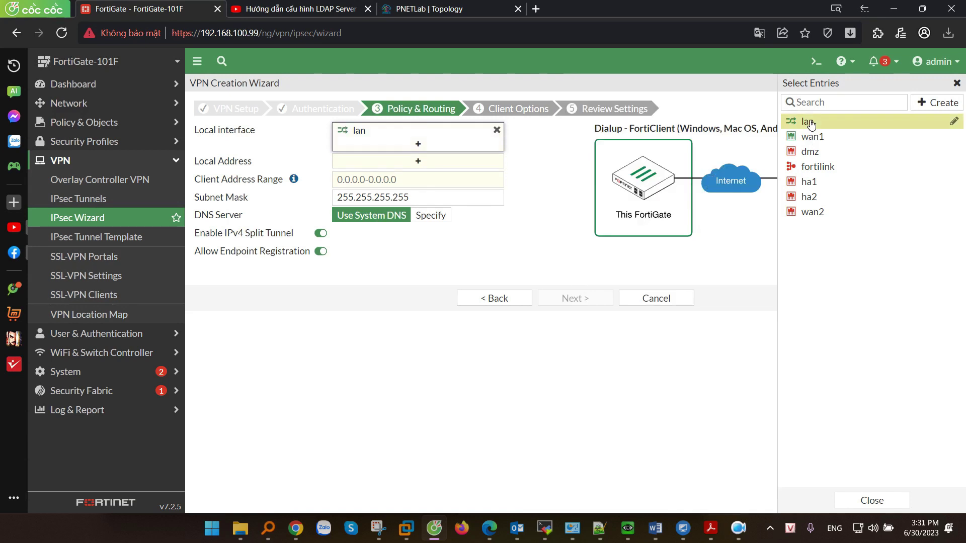
{"action": "left_click", "coordinate": [792, 151]}
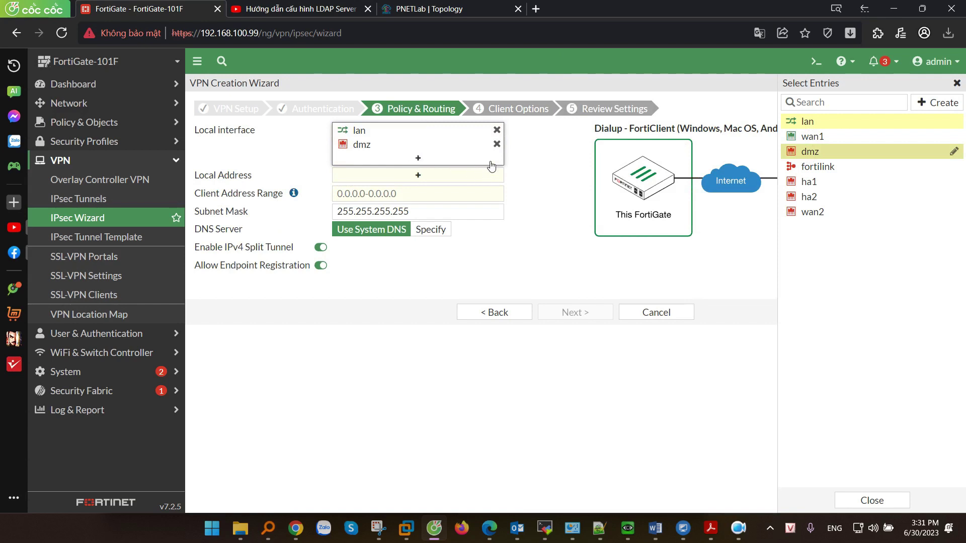
{"action": "left_click", "coordinate": [497, 144]}
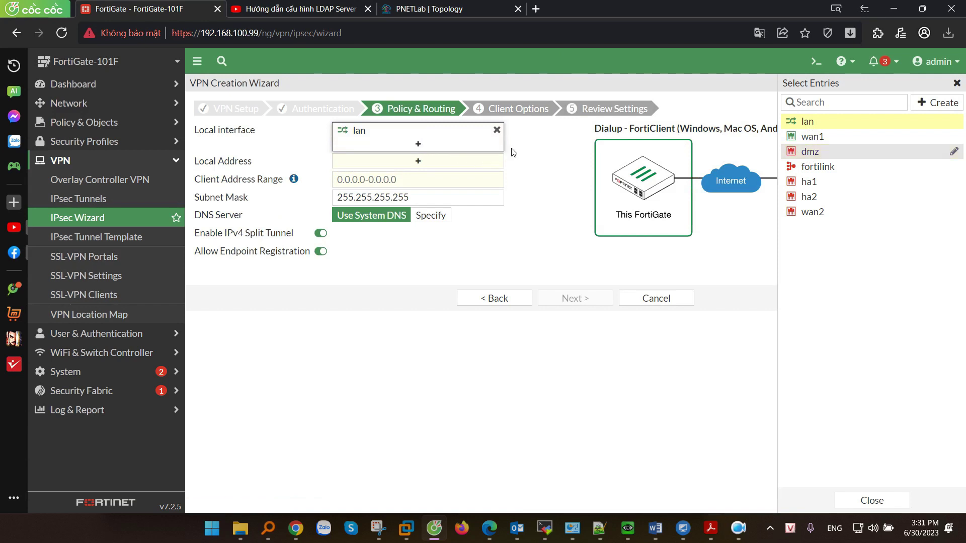
{"action": "left_click", "coordinate": [419, 162]}
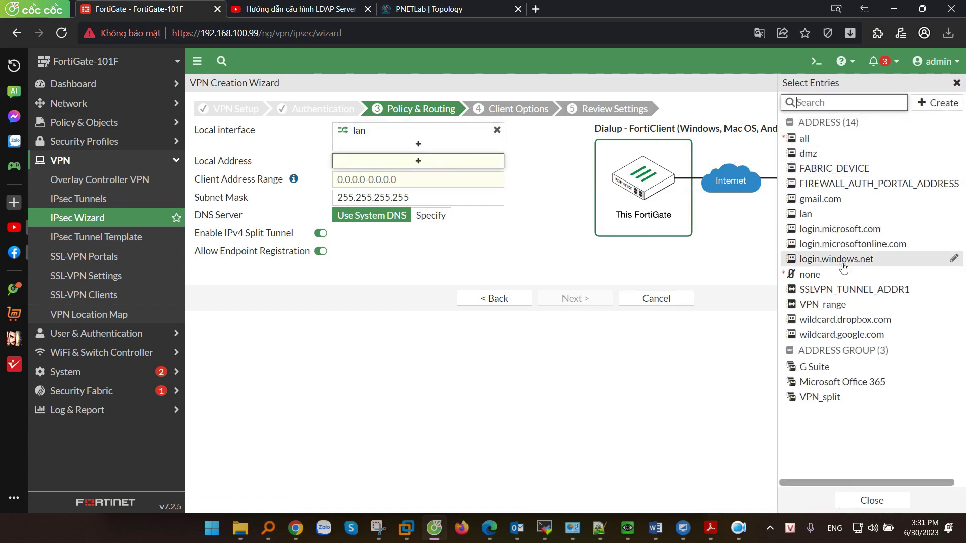
{"action": "mouse_move", "coordinate": [814, 216]}
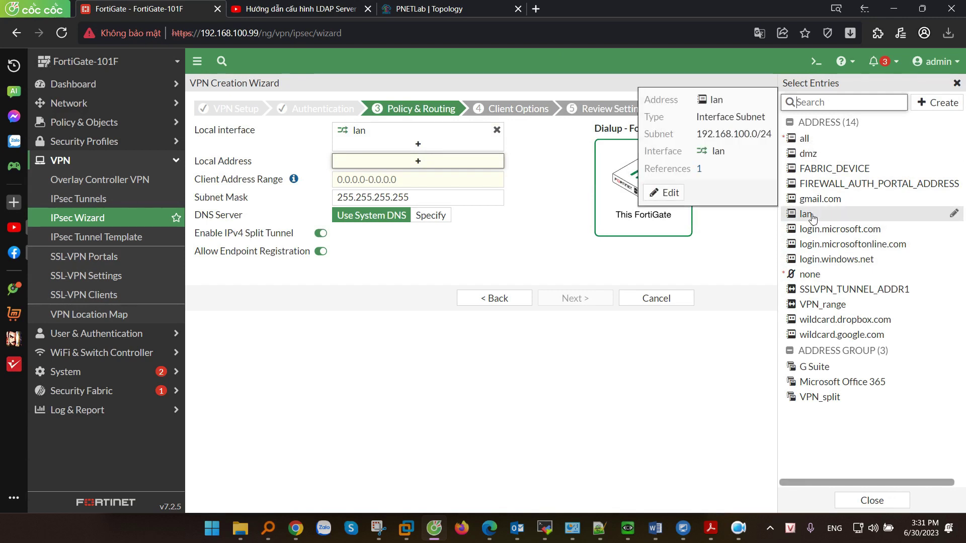
{"action": "left_click", "coordinate": [812, 217]}
{"action": "left_click", "coordinate": [516, 246]}
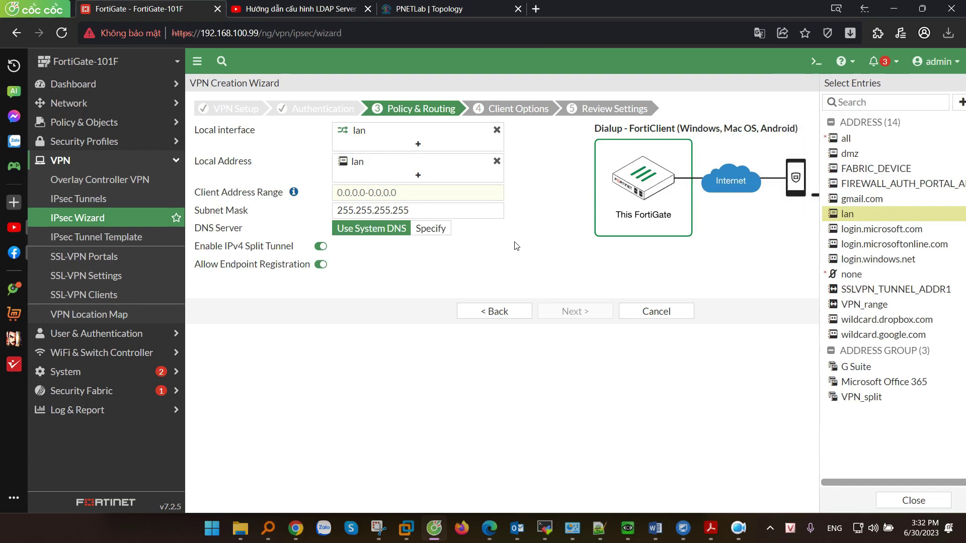
Enter client address range 172.16.0.10-172.16.0.200, leaving the subnet mask unchanged.
{"action": "left_click", "coordinate": [407, 196]}
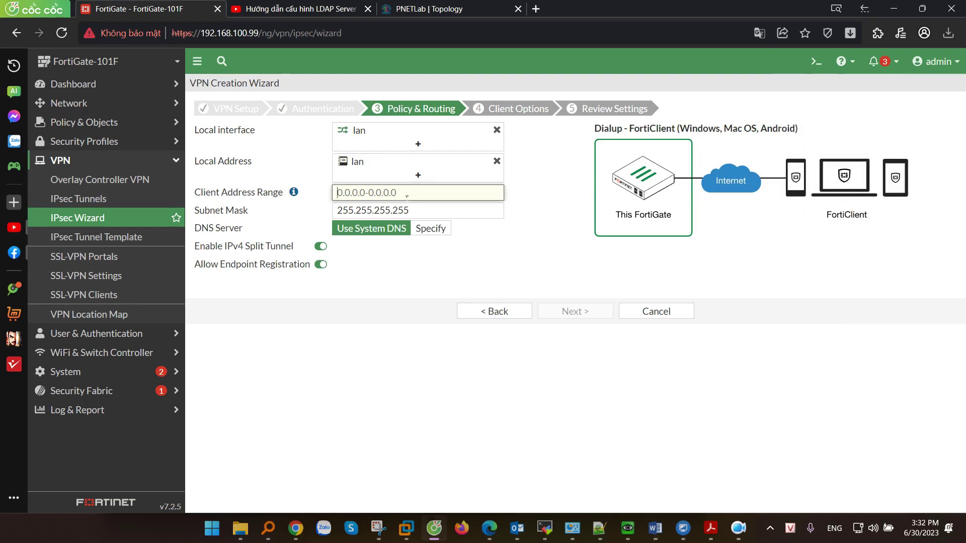
{"action": "type", "text": "172.16."}
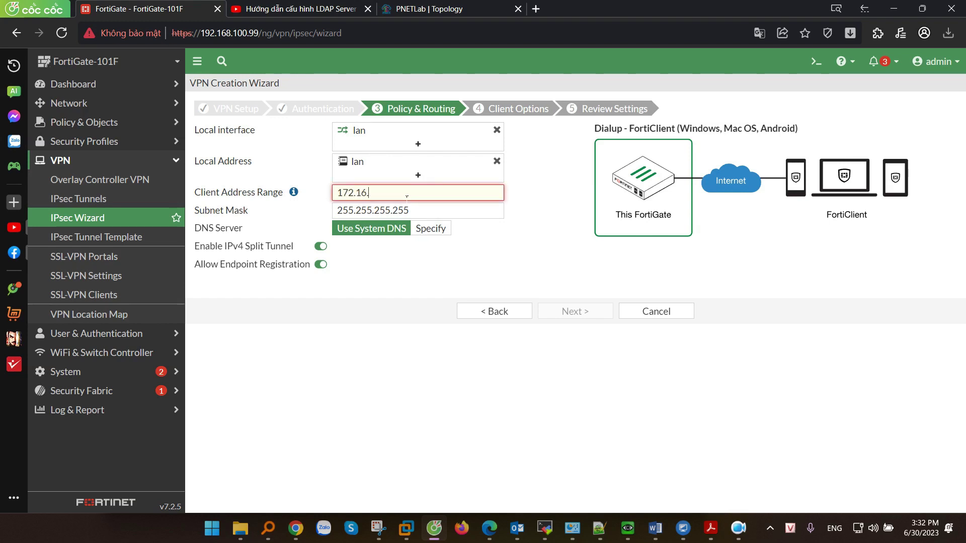
{"action": "type", "text": "0.200"}
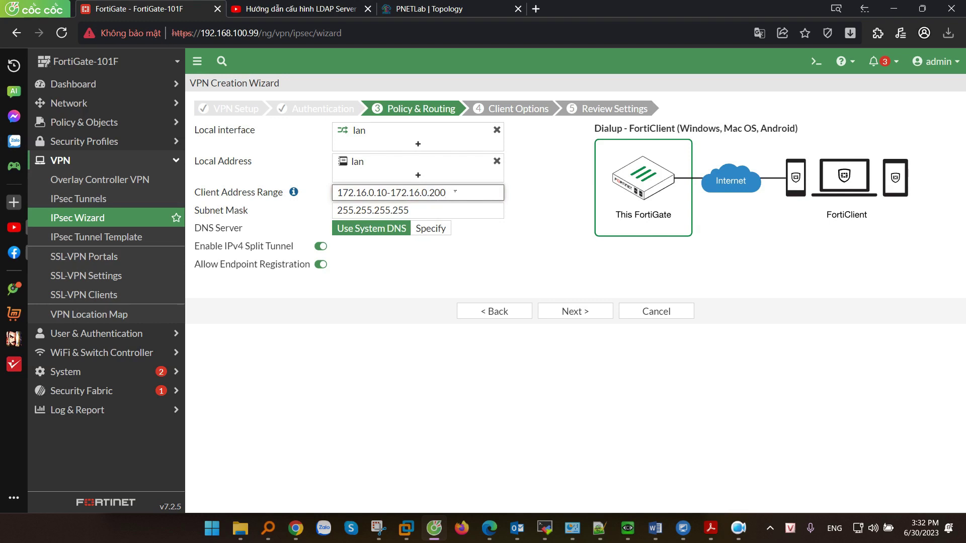
{"action": "left_click_drag", "start_coordinate": [455, 192], "coordinate": [310, 192]}
{"action": "key", "text": "alt+Tab"}
{"action": "left_click_drag", "start_coordinate": [455, 211], "coordinate": [327, 212]}
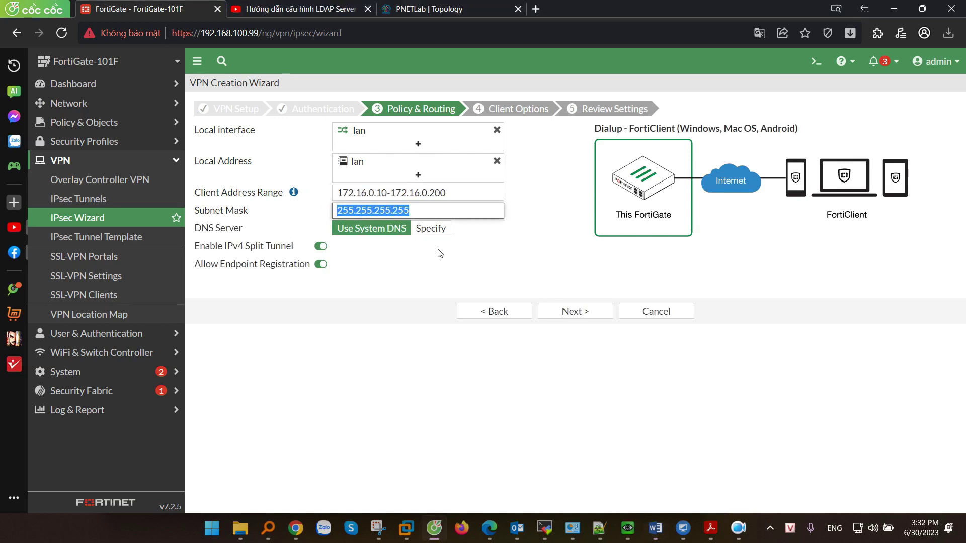
{"action": "left_click", "coordinate": [377, 235]}
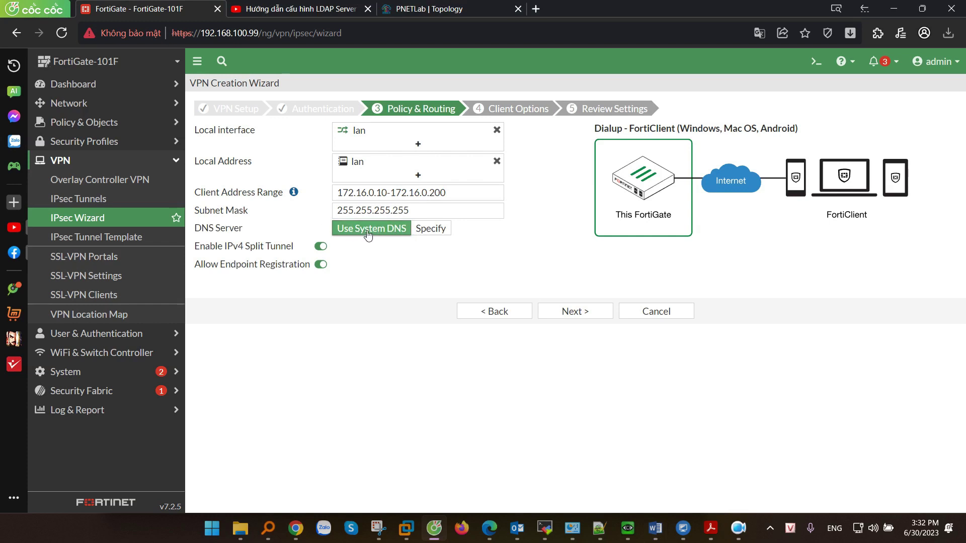
Specify 8.8.8.8 as the DNS server and note the IPv4 split tunnel setting.
{"action": "left_click", "coordinate": [431, 229]}
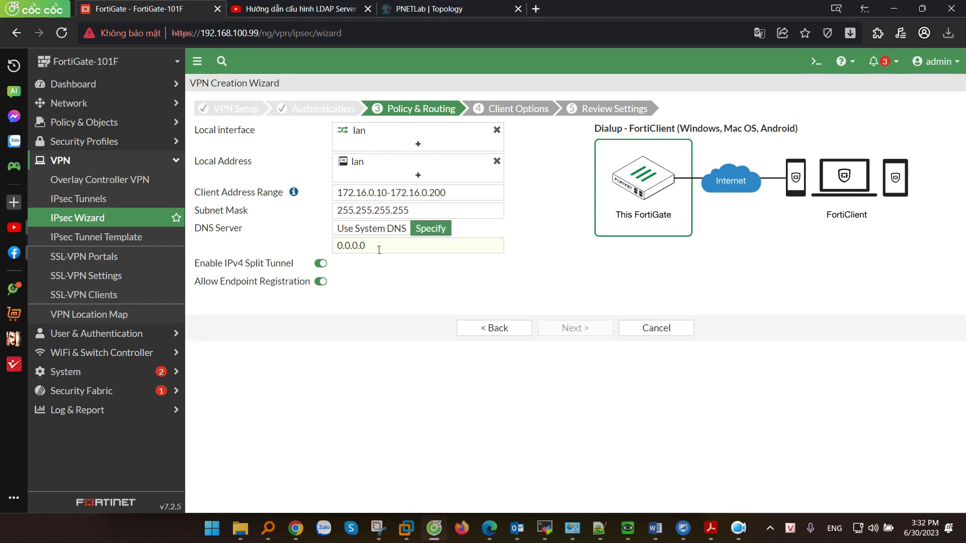
{"action": "left_click_drag", "start_coordinate": [377, 248], "coordinate": [304, 250]}
{"action": "type", "text": "8.8.8.8"}
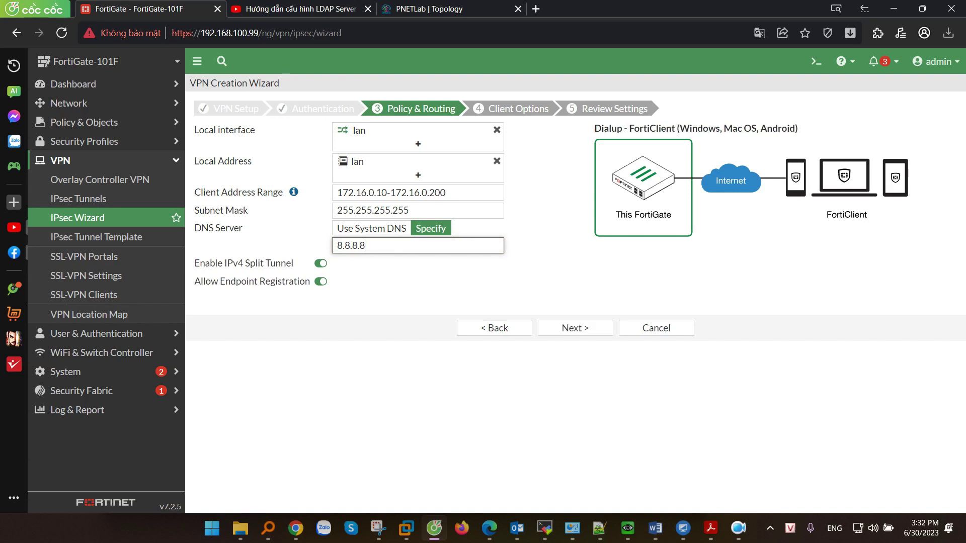
{"action": "key", "text": "alt+Tab"}
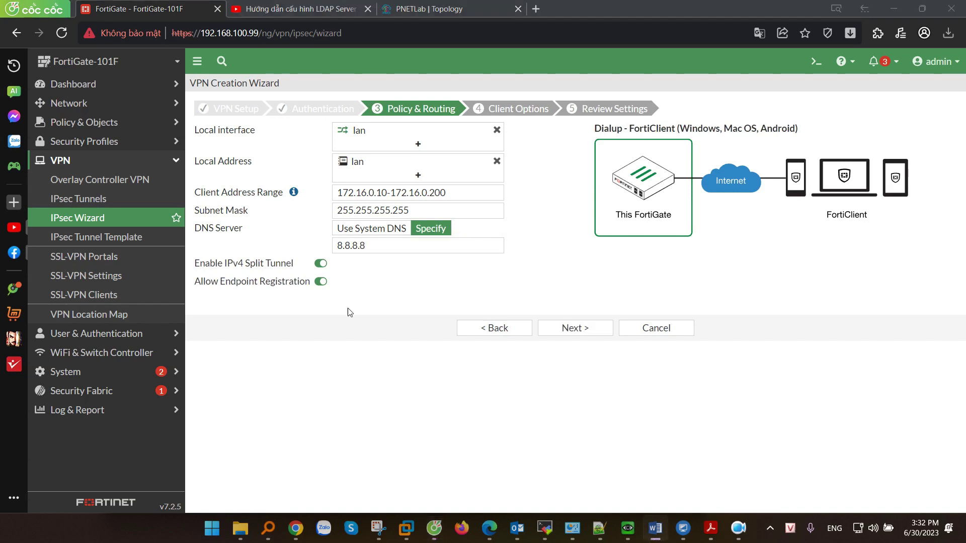
{"action": "left_click_drag", "start_coordinate": [196, 264], "coordinate": [294, 267]}
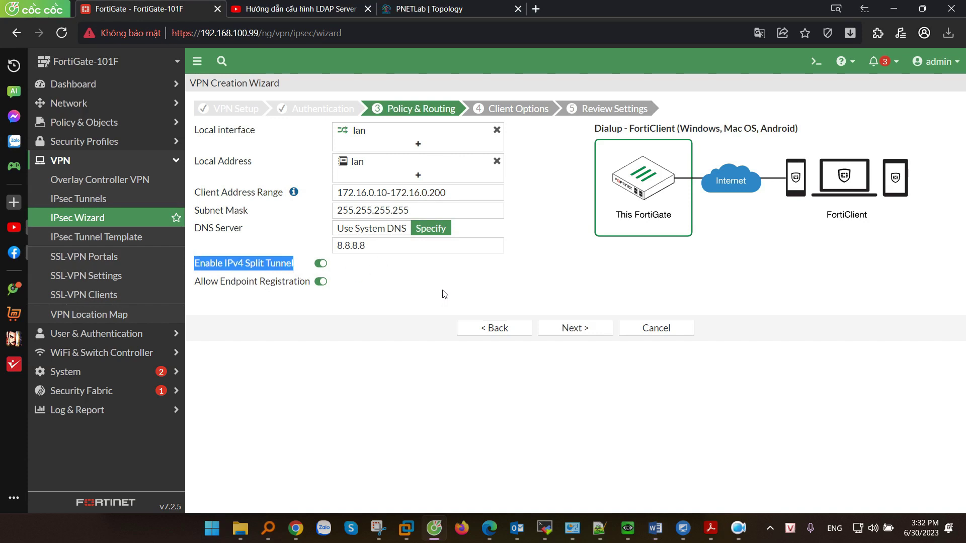
{"action": "left_click", "coordinate": [436, 6]}
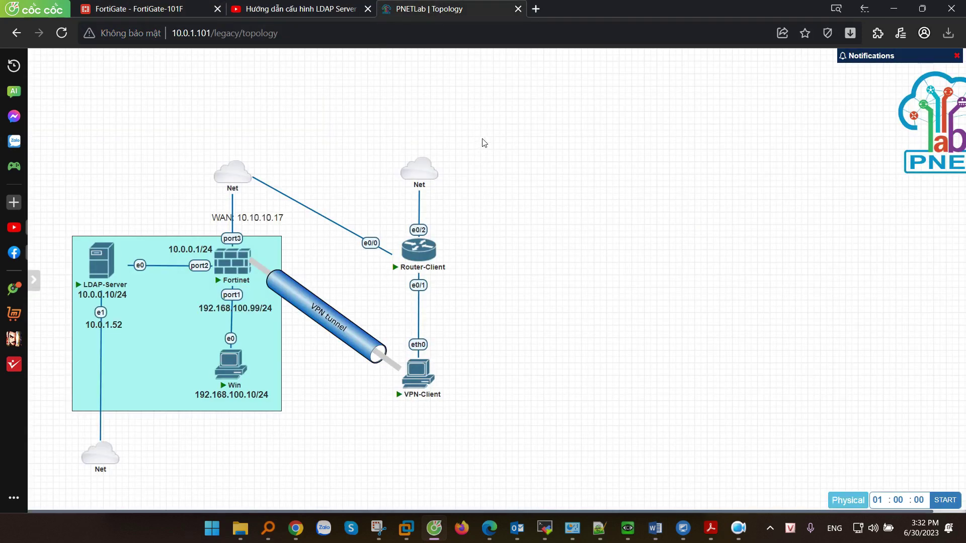
Take a rectangular Snipping Tool capture of the lab topology diagram.
{"action": "left_click", "coordinate": [378, 528]}
{"action": "left_click", "coordinate": [153, 89]}
{"action": "left_click_drag", "start_coordinate": [40, 129], "coordinate": [495, 485]}
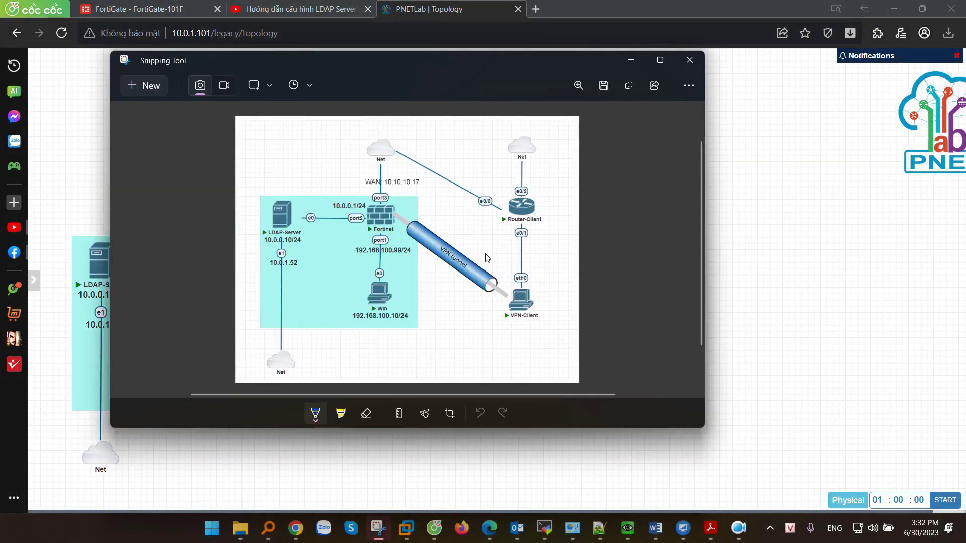
{"action": "left_click", "coordinate": [660, 60]}
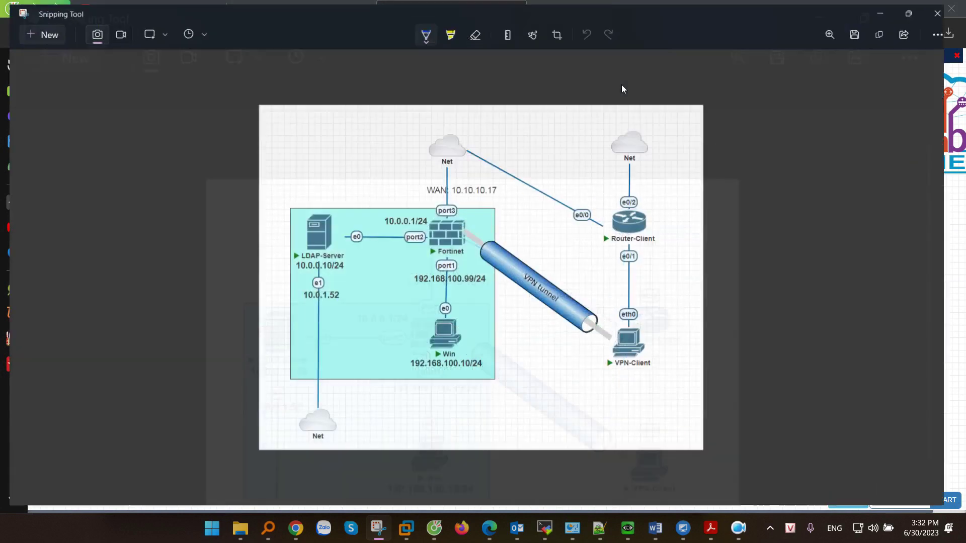
{"action": "key", "text": "alt"}
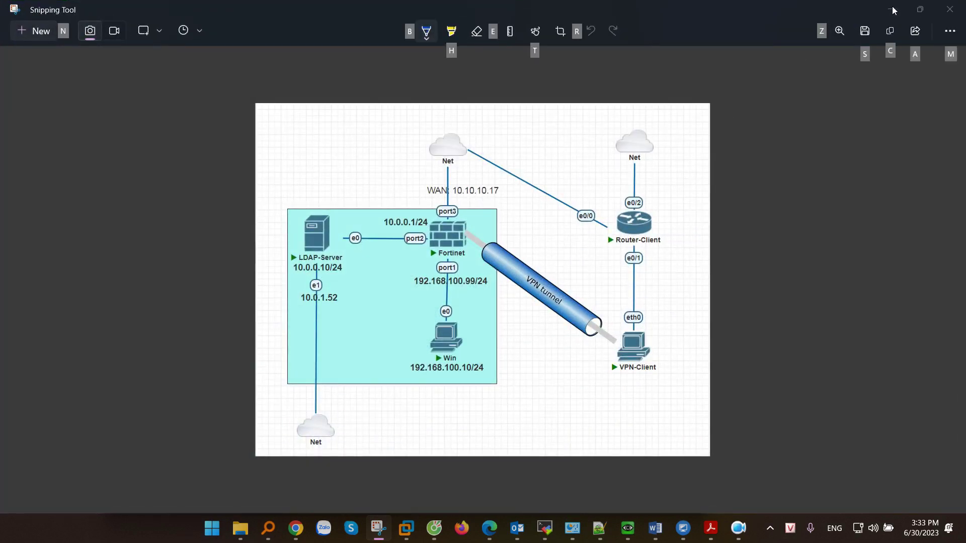
{"action": "left_click", "coordinate": [891, 9]}
Toggle IPv4 split tunnelling off and back on in the FortiGate wizard.
{"action": "left_click", "coordinate": [149, 5]}
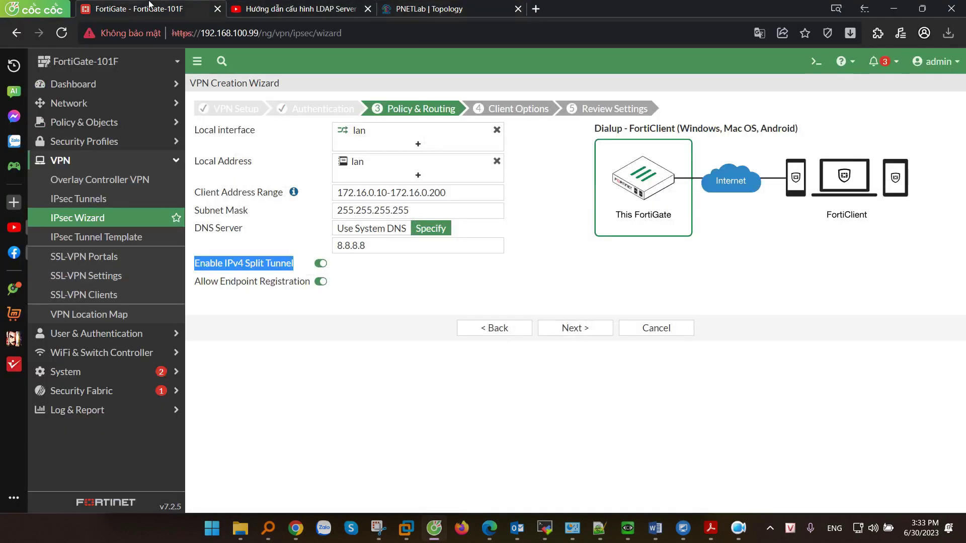
{"action": "left_click", "coordinate": [322, 263]}
{"action": "left_click", "coordinate": [322, 263]}
{"action": "key", "text": "alt+Tab"}
Draw blue, then red, paths from VPN-Client through the tunnel to Win and the internet.
{"action": "mouse_move", "coordinate": [639, 379]}
{"action": "left_mouse_down"}
{"action": "mouse_move", "coordinate": [617, 342]}
{"action": "mouse_move", "coordinate": [459, 235]}
{"action": "mouse_move", "coordinate": [476, 307]}
{"action": "left_mouse_up"}
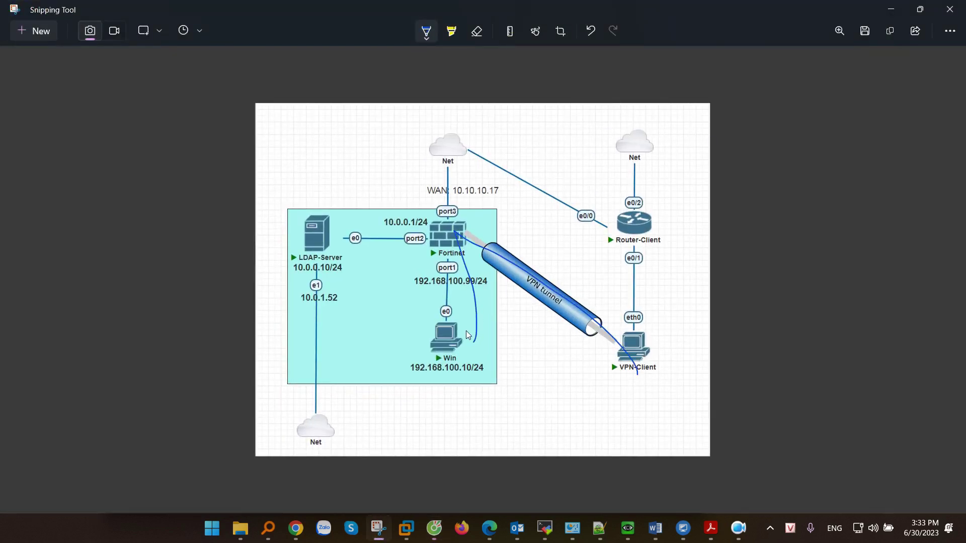
{"action": "mouse_move", "coordinate": [651, 345]}
{"action": "left_mouse_down"}
{"action": "mouse_move", "coordinate": [648, 132]}
{"action": "mouse_move", "coordinate": [662, 143]}
{"action": "left_mouse_up"}
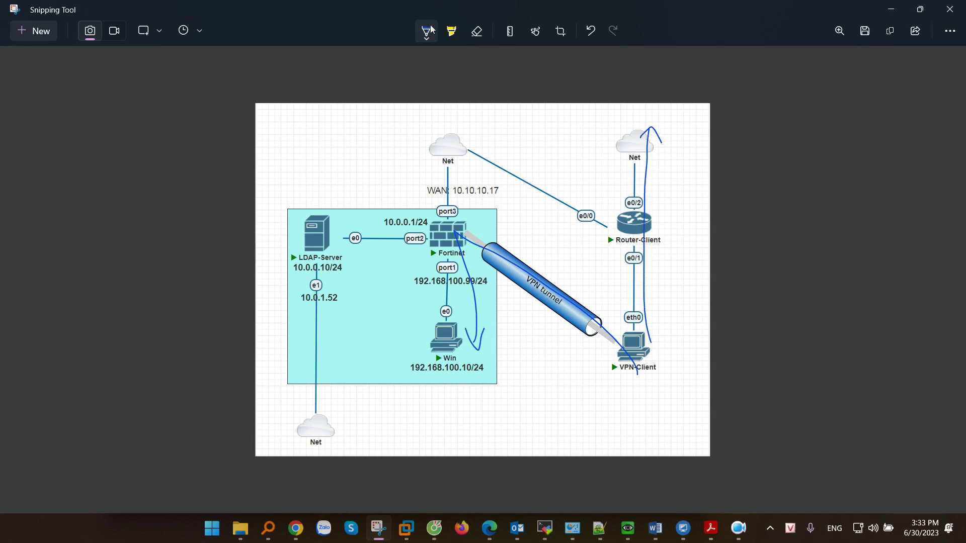
{"action": "left_click", "coordinate": [431, 29]}
{"action": "left_click", "coordinate": [378, 117]}
{"action": "mouse_move", "coordinate": [611, 369]}
{"action": "left_mouse_down"}
{"action": "mouse_move", "coordinate": [460, 253]}
{"action": "mouse_move", "coordinate": [439, 362]}
{"action": "mouse_move", "coordinate": [456, 329]}
{"action": "left_mouse_up"}
{"action": "mouse_move", "coordinate": [618, 363]}
{"action": "left_mouse_down"}
{"action": "mouse_move", "coordinate": [467, 246]}
{"action": "mouse_move", "coordinate": [423, 126]}
{"action": "mouse_move", "coordinate": [441, 128]}
{"action": "left_mouse_up"}
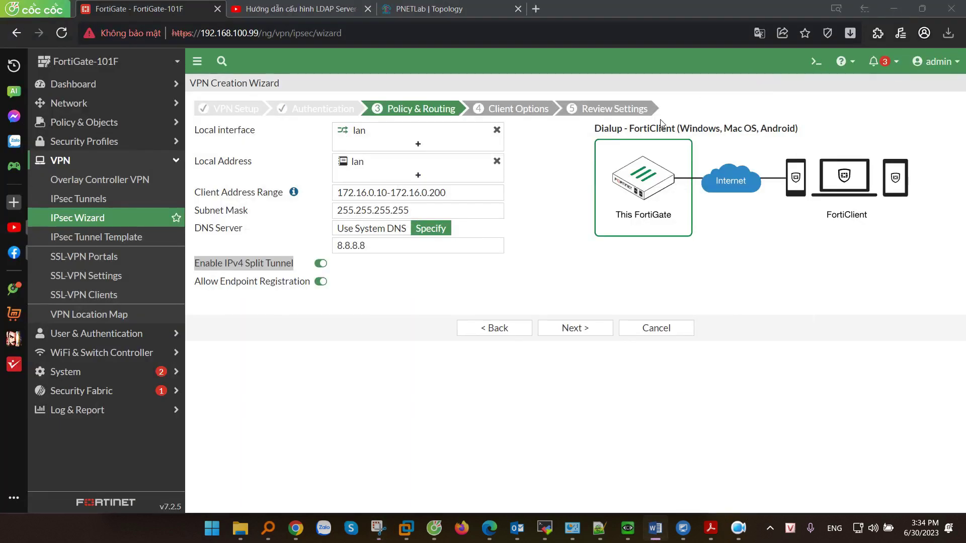
Move past Policy & Routing and enable Auto Connect and Always Up (Keep Alive).
{"action": "left_click", "coordinate": [320, 263]}
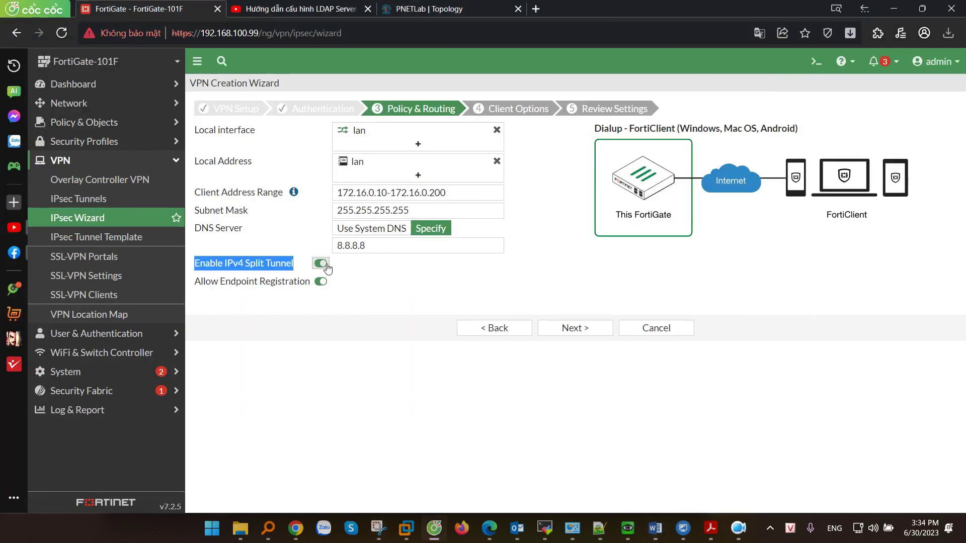
{"action": "left_click", "coordinate": [570, 302]}
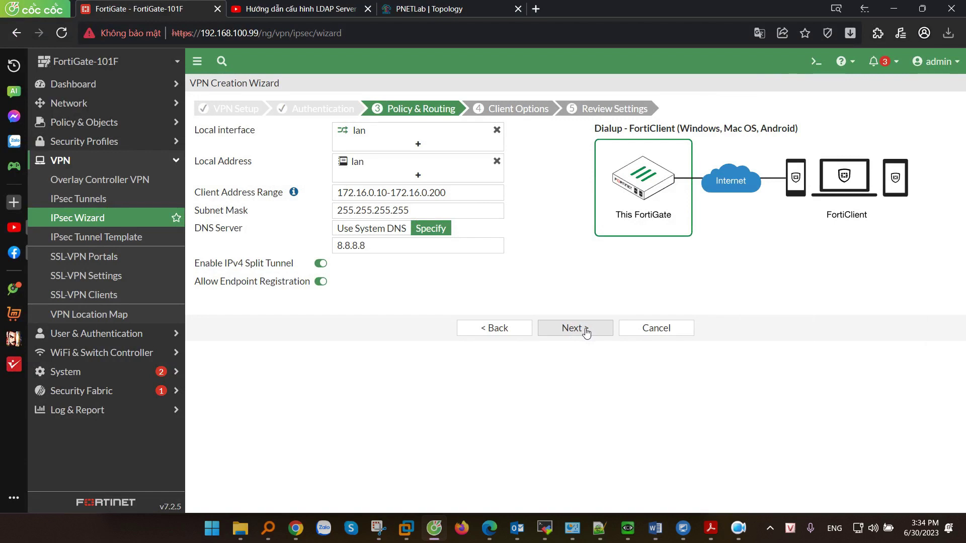
{"action": "left_click", "coordinate": [585, 330]}
{"action": "left_click", "coordinate": [300, 148]}
{"action": "left_click", "coordinate": [304, 170]}
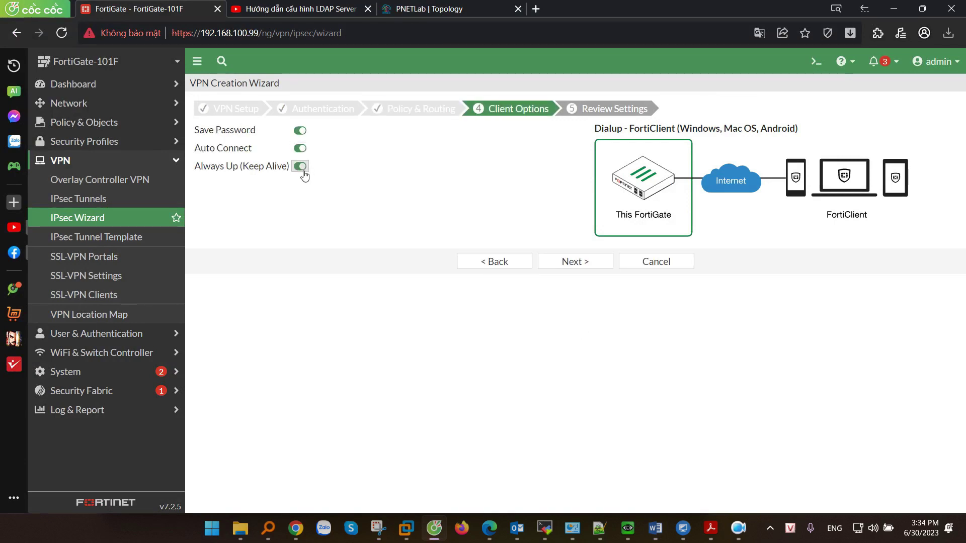
{"action": "left_click", "coordinate": [572, 262]}
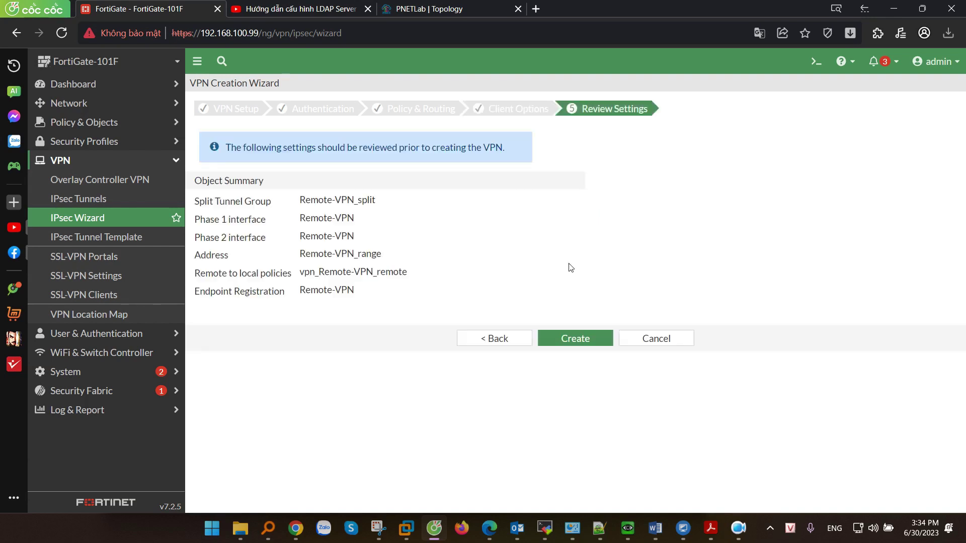
Create the Remote-VPN tunnel and select it in the IPsec Tunnels list.
{"action": "left_click", "coordinate": [574, 335]}
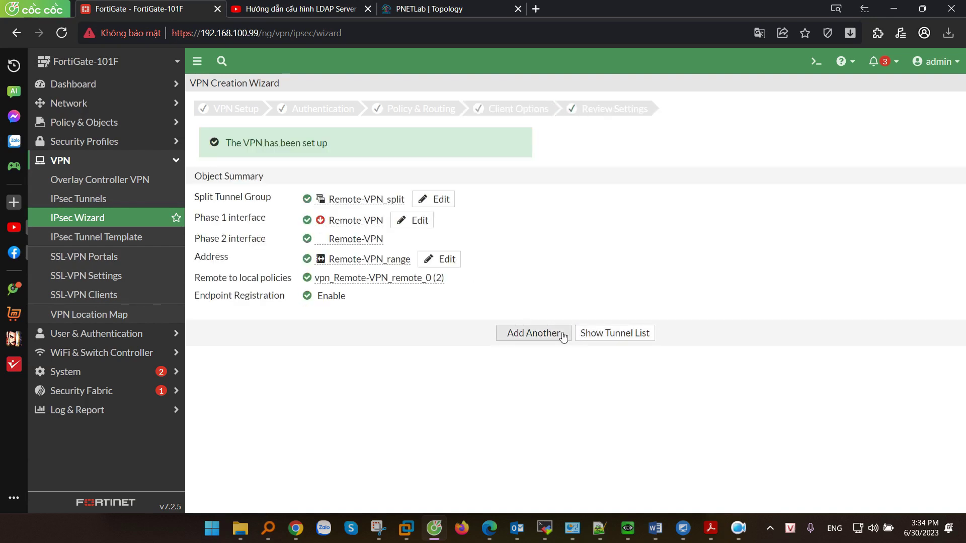
{"action": "left_click", "coordinate": [612, 334]}
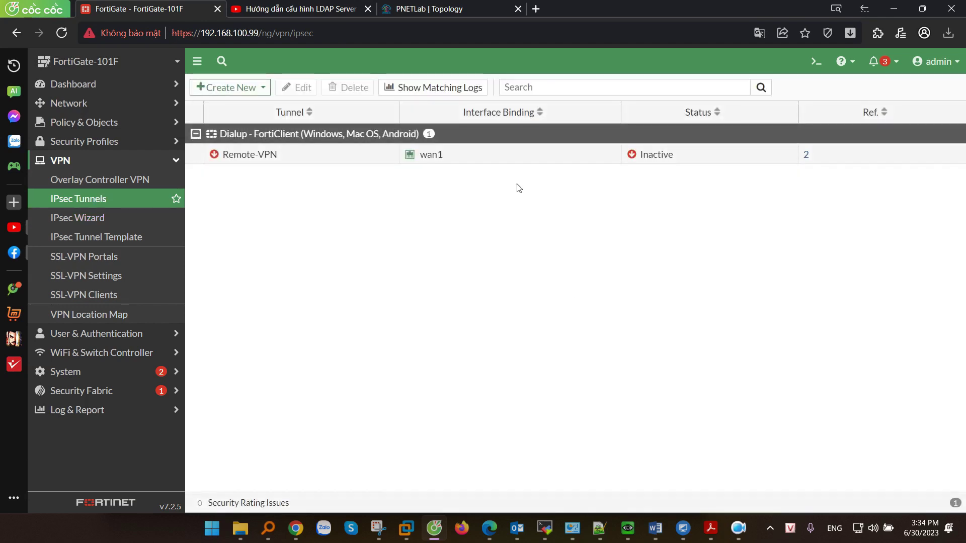
{"action": "left_click", "coordinate": [536, 155]}
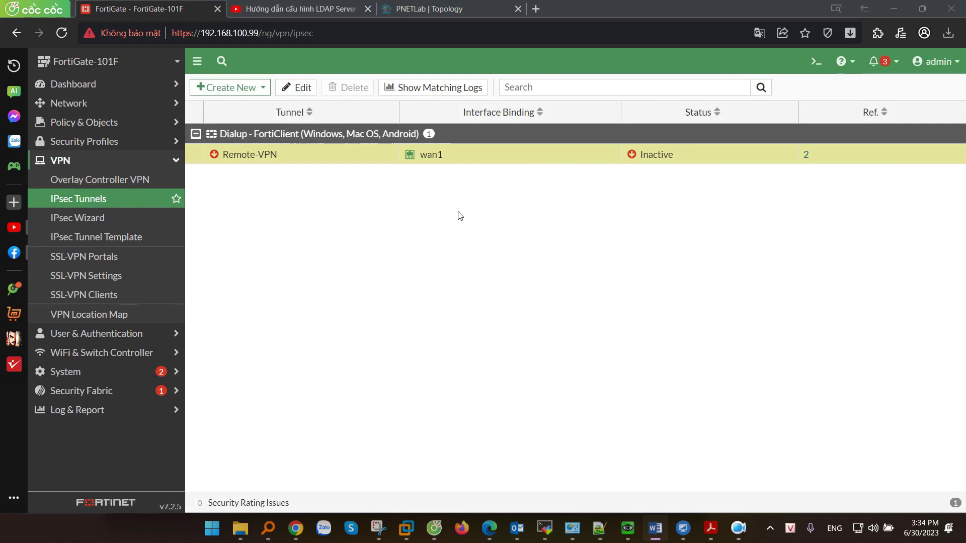
Note the tunnel's Inactive status and expand the Remote-VPN → lan group in Firewall Policy.
{"action": "left_click_drag", "start_coordinate": [674, 157], "coordinate": [639, 156]}
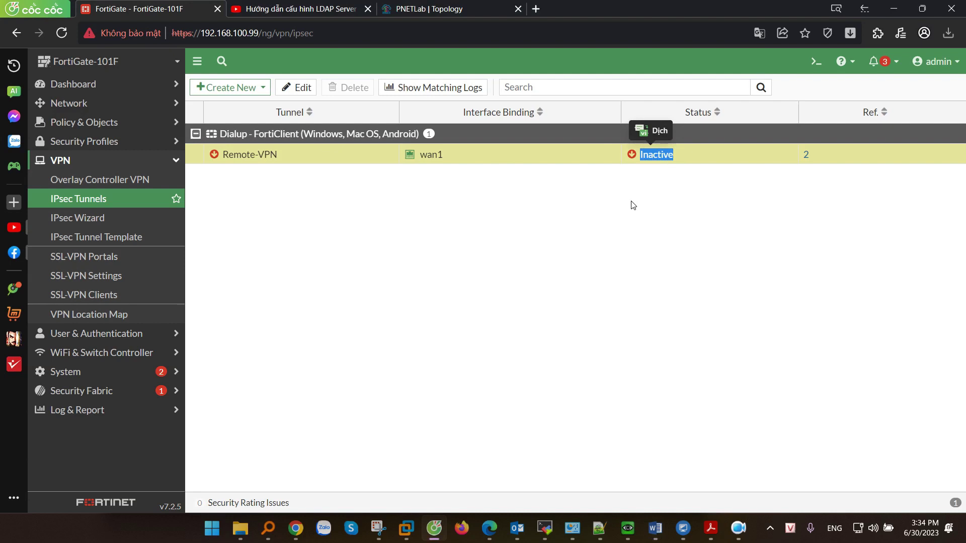
{"action": "left_click", "coordinate": [84, 122]}
{"action": "left_click", "coordinate": [80, 141]}
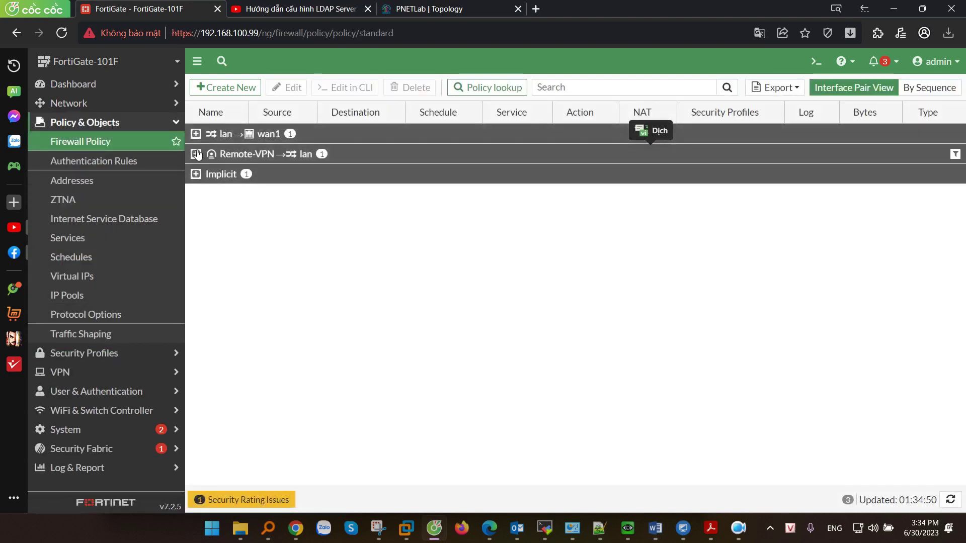
{"action": "left_click", "coordinate": [196, 154]}
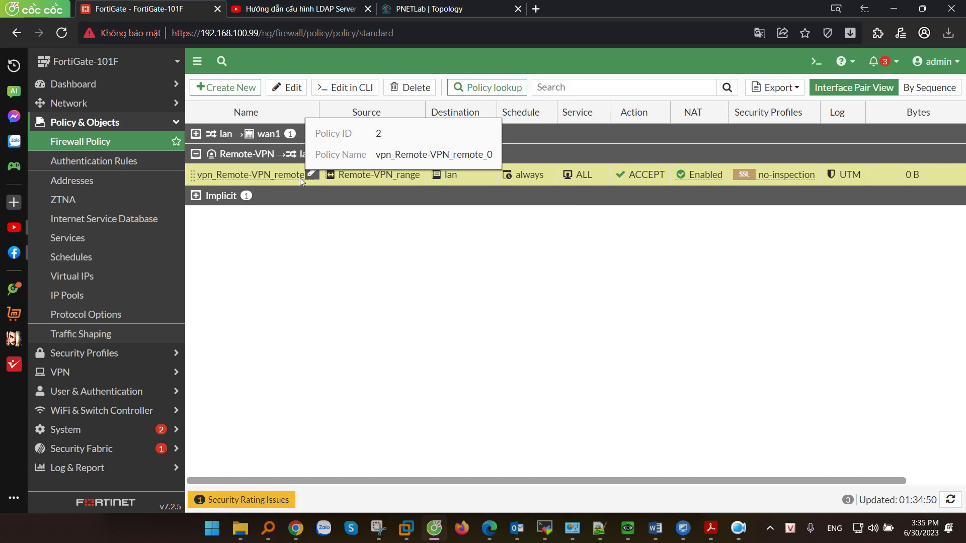
Inspect the services of policy vpn_Remote-VPN_remote_0 and cancel without saving.
{"action": "left_click", "coordinate": [287, 88]}
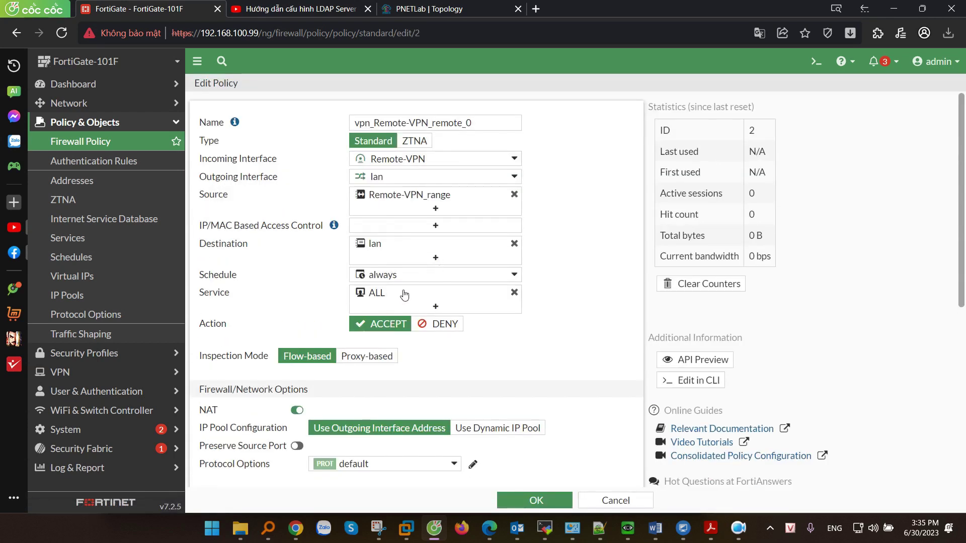
{"action": "left_click", "coordinate": [403, 297]}
{"action": "left_click", "coordinate": [598, 416]}
{"action": "left_click", "coordinate": [620, 500]}
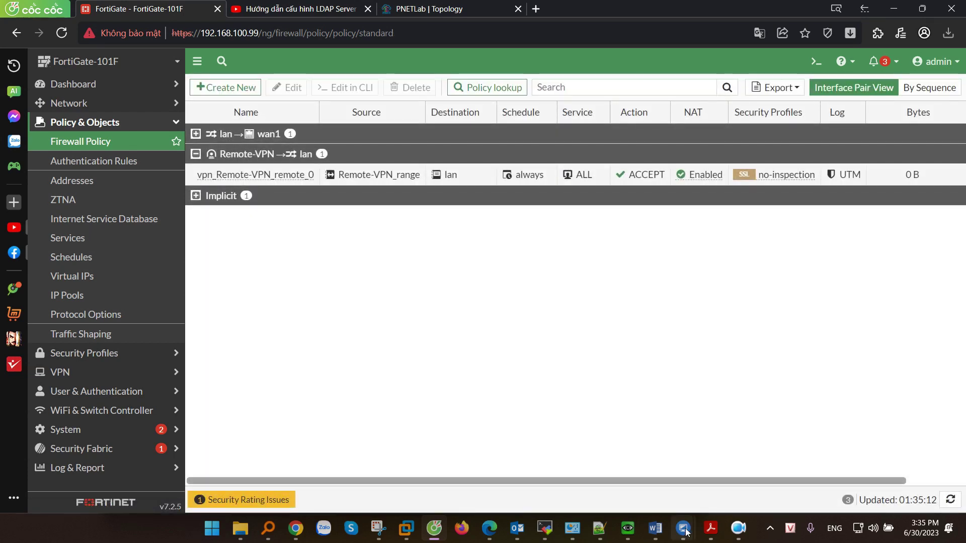
{"action": "mouse_move", "coordinate": [685, 526]}
{"action": "left_click", "coordinate": [736, 442]}
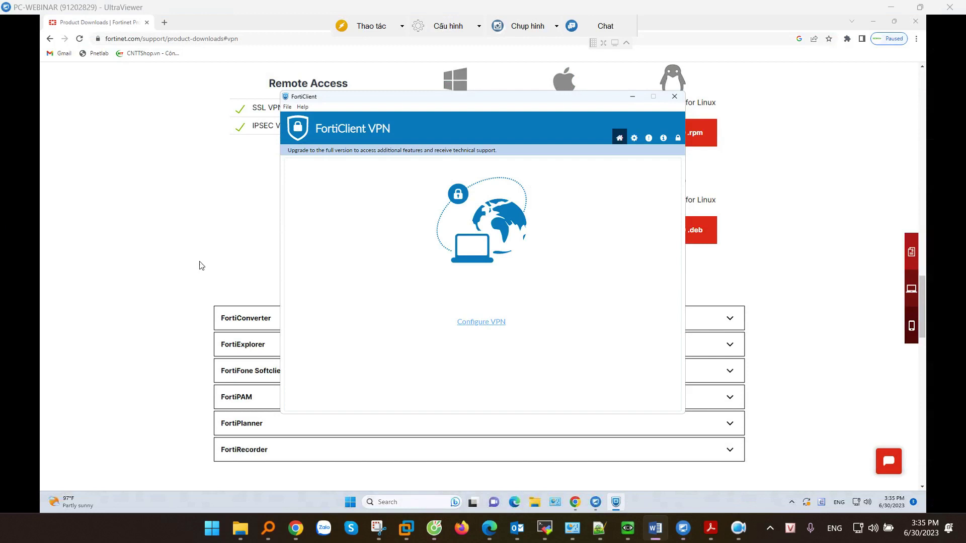
On the remote PC, search for forticlient and open Fortinet's product downloads page.
{"action": "left_click", "coordinate": [137, 226]}
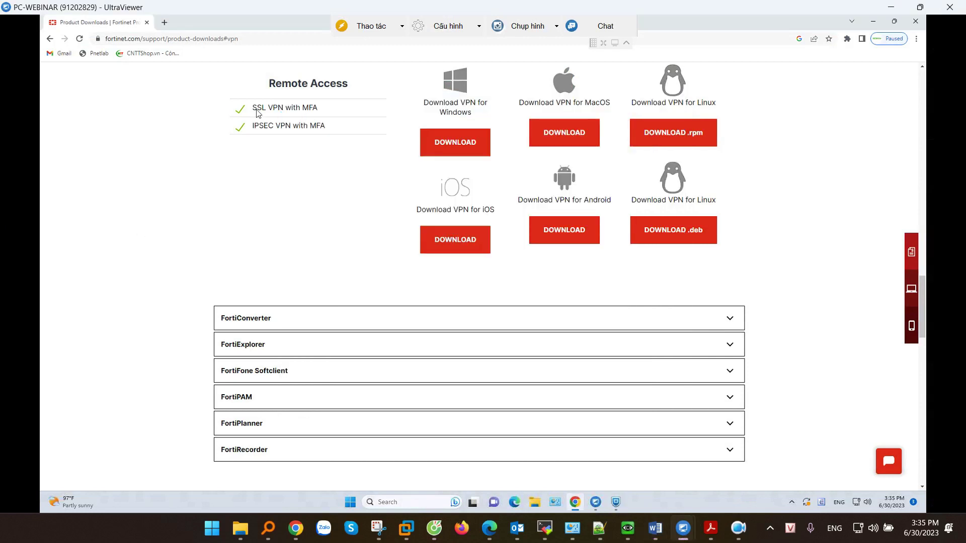
{"action": "left_click", "coordinate": [234, 42]}
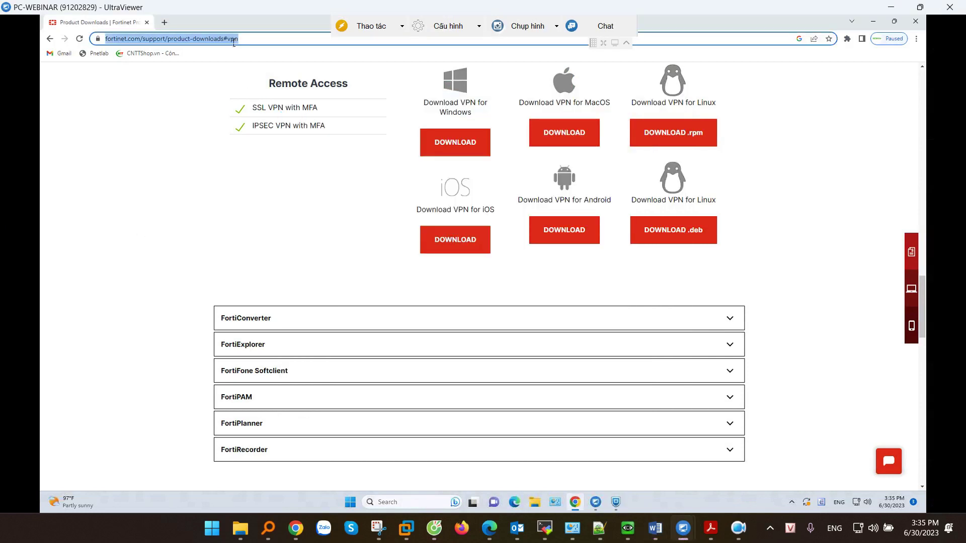
{"action": "type", "text": "forticlient"}
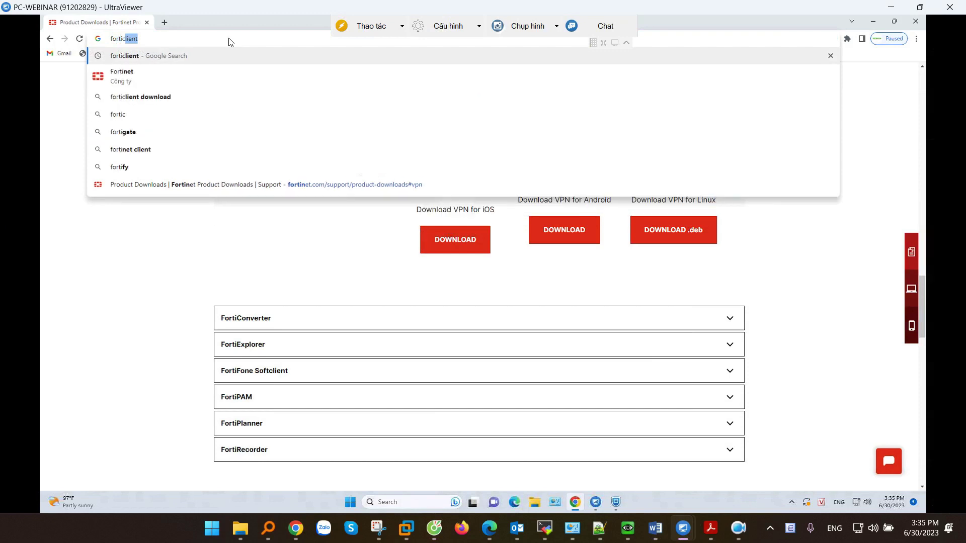
{"action": "key", "text": "Return"}
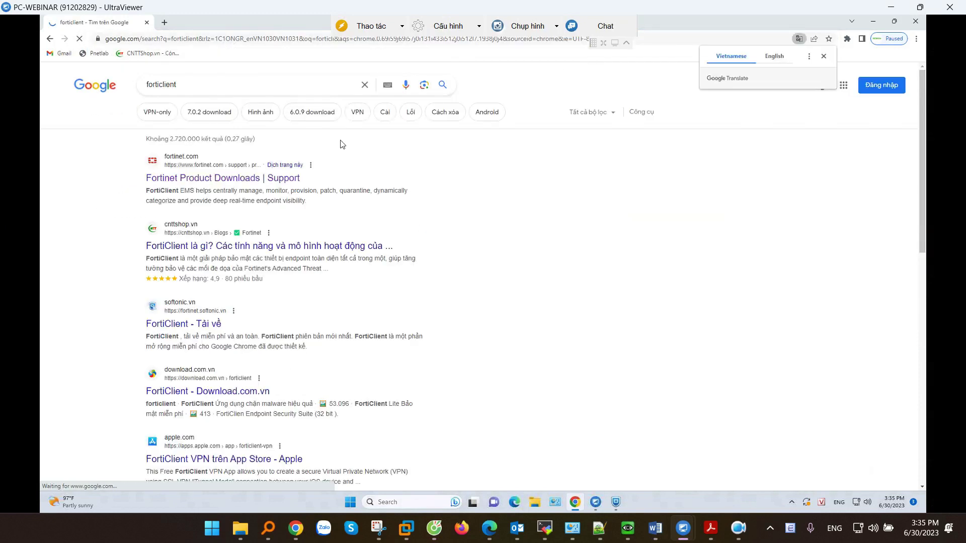
{"action": "left_click", "coordinate": [217, 182]}
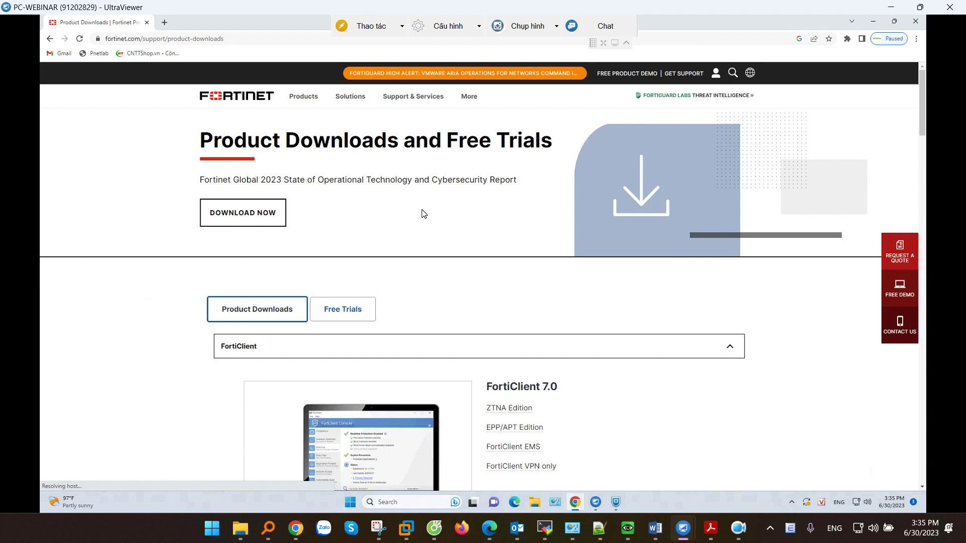
Locate the FortiClient VPN only section and its Windows download.
{"action": "scroll", "coordinate": [423, 214], "scroll_direction": "down", "scroll_amount": 2}
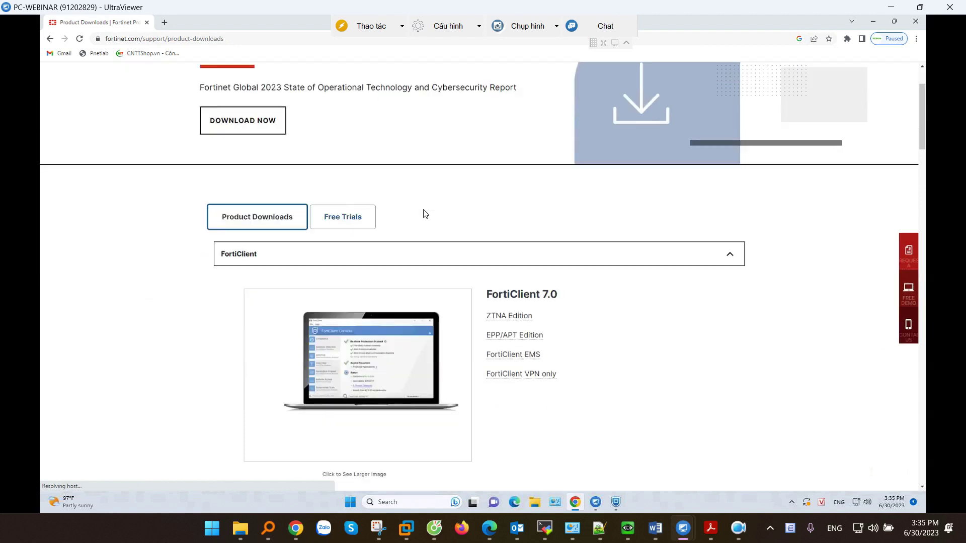
{"action": "triple_click", "coordinate": [525, 376]}
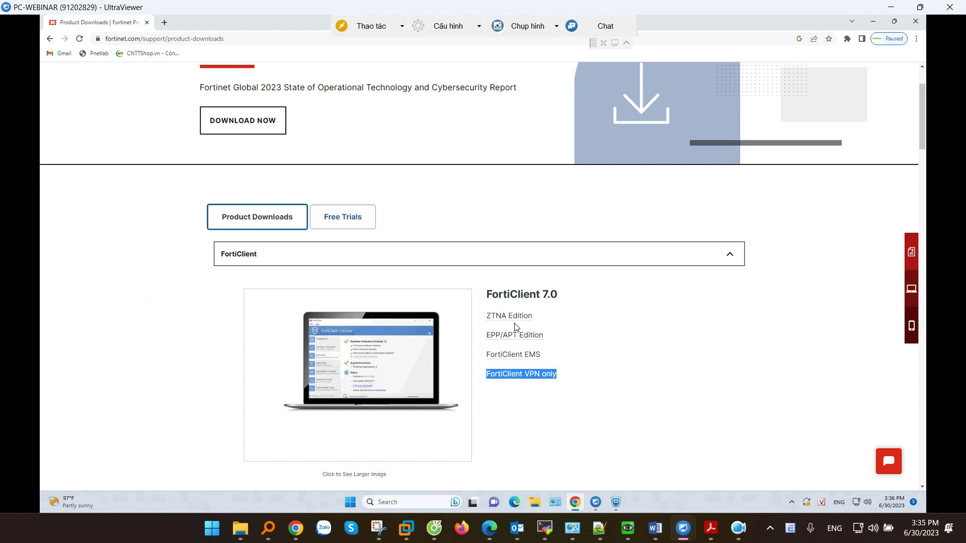
{"action": "left_click", "coordinate": [535, 375]}
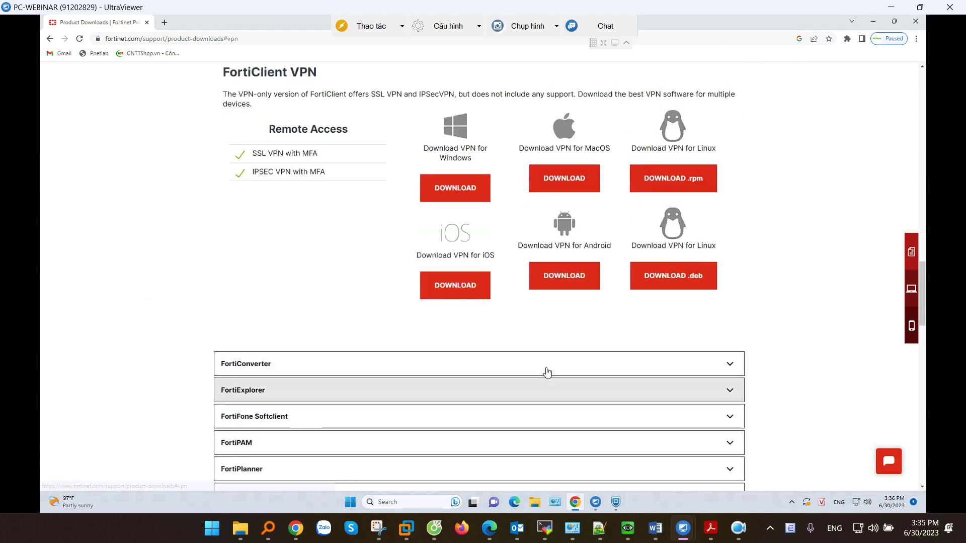
{"action": "left_click_drag", "start_coordinate": [404, 152], "coordinate": [474, 167]}
In FortiClient VPN, start configuring a new connection of type IPsec VPN.
{"action": "left_click", "coordinate": [483, 189]}
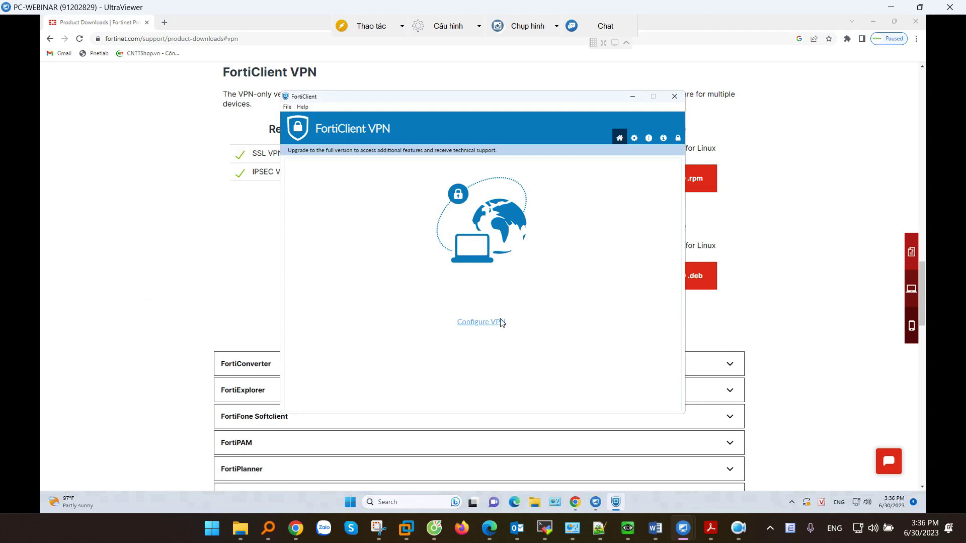
{"action": "left_click", "coordinate": [474, 328]}
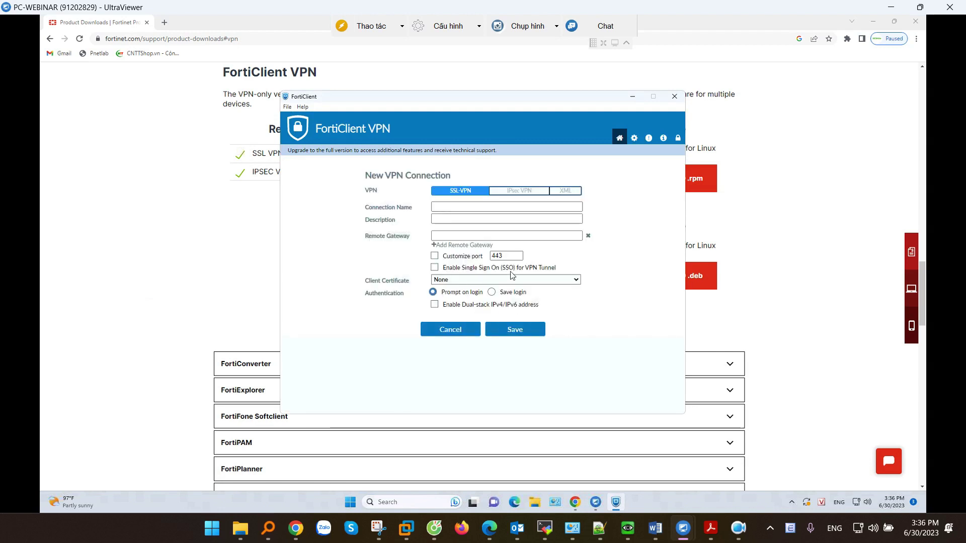
{"action": "left_click", "coordinate": [522, 194]}
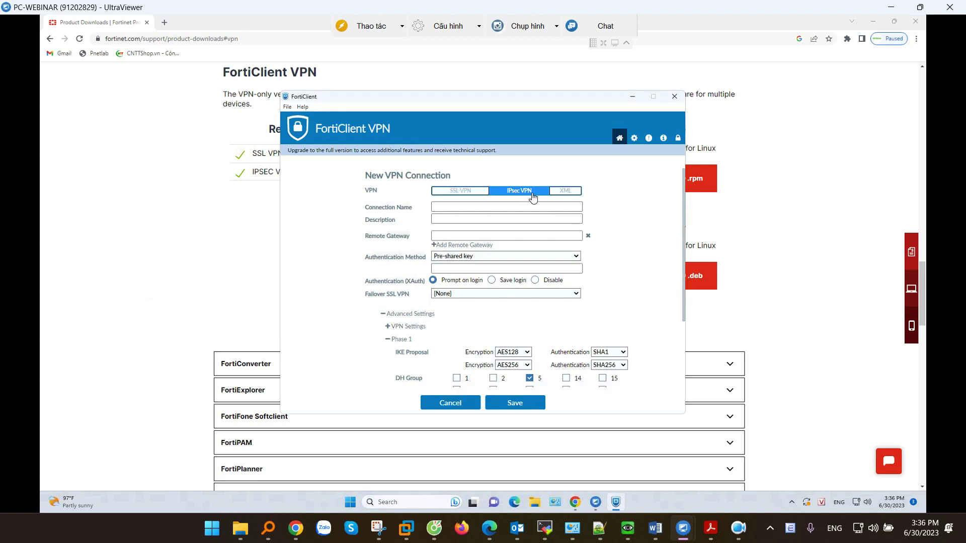
Enter VPN-to-Cty as Connection Name and copy it into Description.
{"action": "left_click", "coordinate": [536, 207]}
{"action": "type", "text": "VPN-to-Cty"}
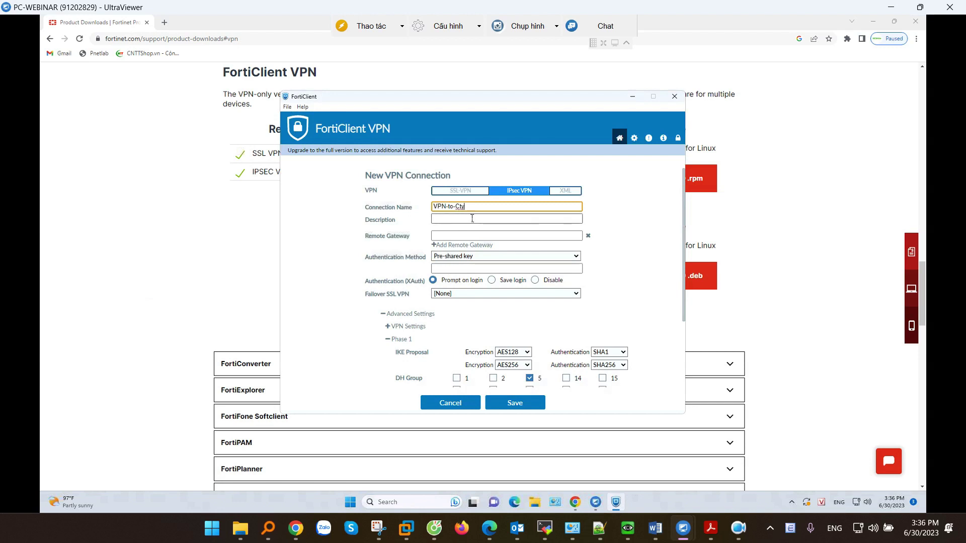
{"action": "key", "text": "ctrl+a"}
{"action": "key", "text": "ctrl+c"}
{"action": "left_click", "coordinate": [452, 220]}
{"action": "key", "text": "ctrl+v"}
{"action": "key", "text": "Tab"}
Copy wan1's address 10.10.10.17 from Network > Interfaces and go back to the remote form.
{"action": "left_click", "coordinate": [434, 528]}
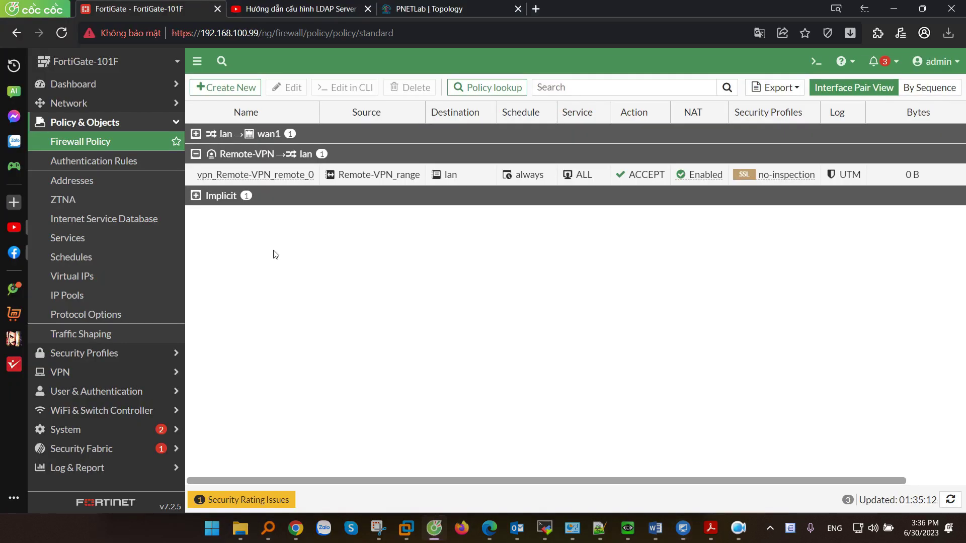
{"action": "left_click", "coordinate": [72, 104]}
{"action": "left_click", "coordinate": [71, 122]}
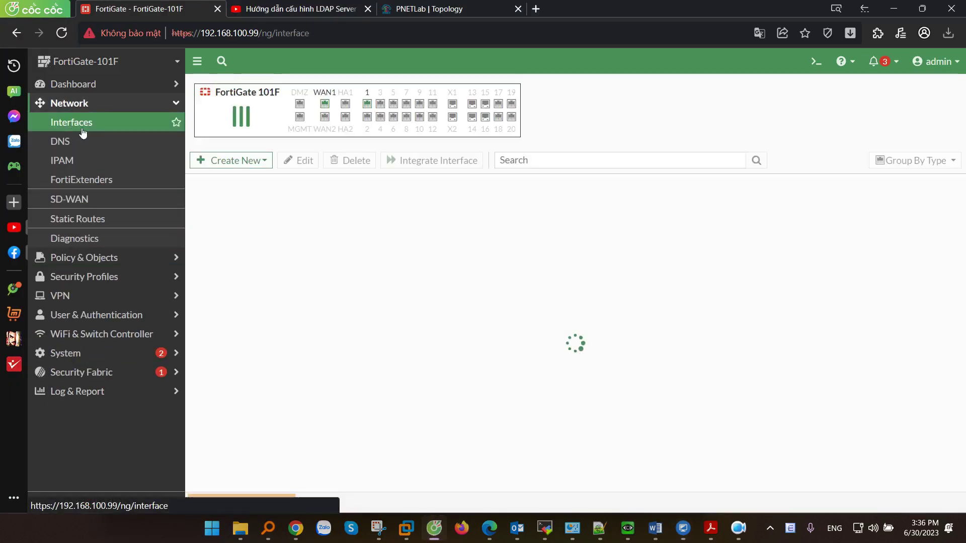
{"action": "left_click_drag", "start_coordinate": [514, 454], "coordinate": [558, 451]}
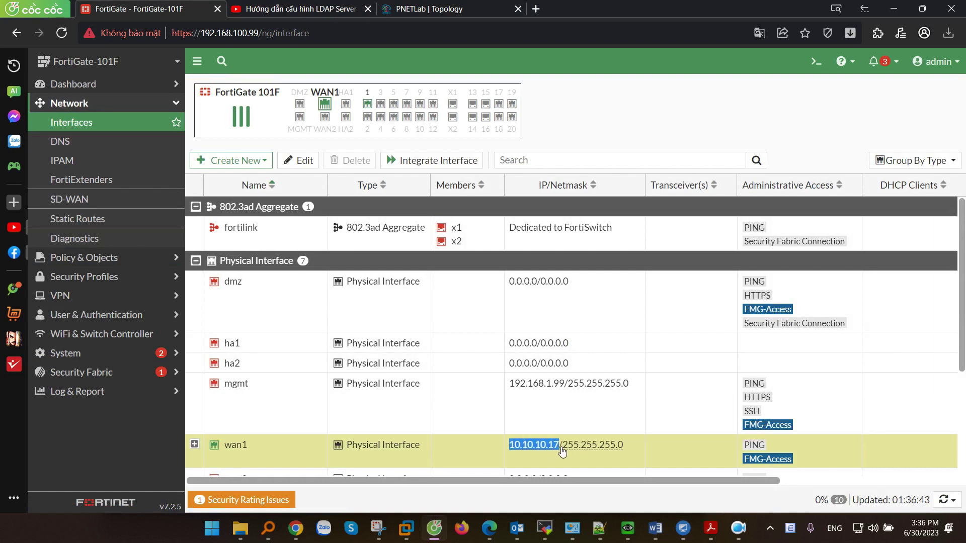
{"action": "left_click", "coordinate": [682, 528]}
Set VPN-to-Cty's remote gateway to 10.10.10.17 with the pre-shared key and a saved username, and save it.
{"action": "key", "text": "ctrl+v"}
{"action": "left_click", "coordinate": [450, 269]}
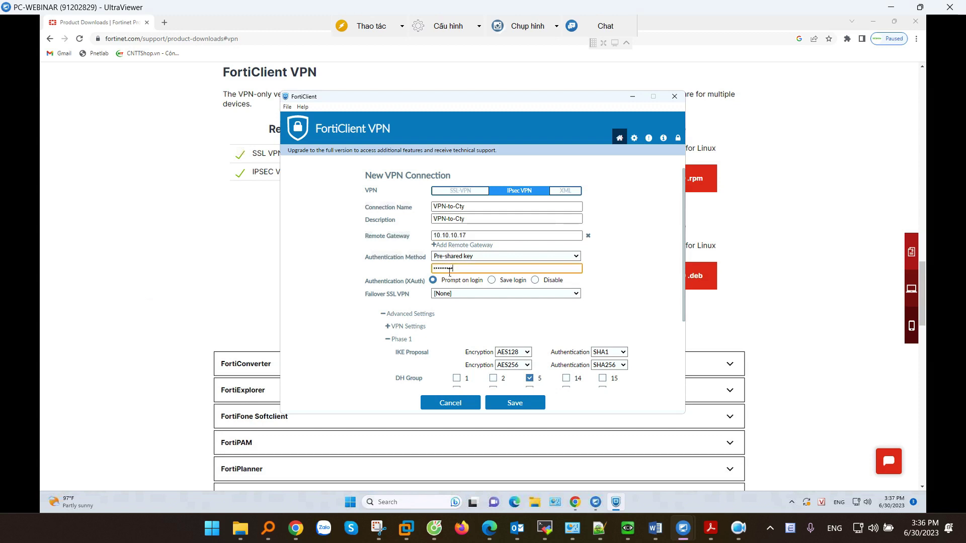
{"action": "left_click", "coordinate": [491, 280]}
{"action": "left_click", "coordinate": [455, 306]}
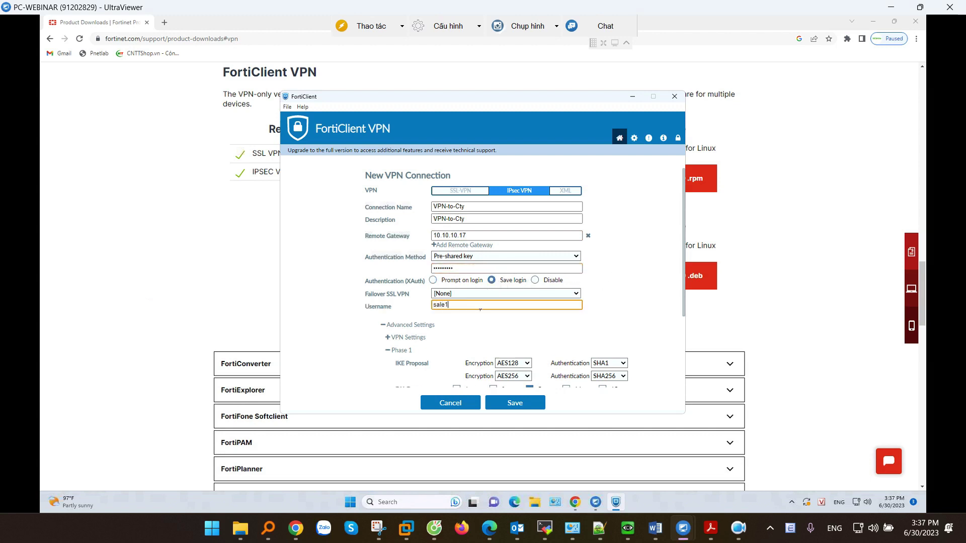
{"action": "left_click", "coordinate": [384, 325]}
{"action": "left_click", "coordinate": [532, 355]}
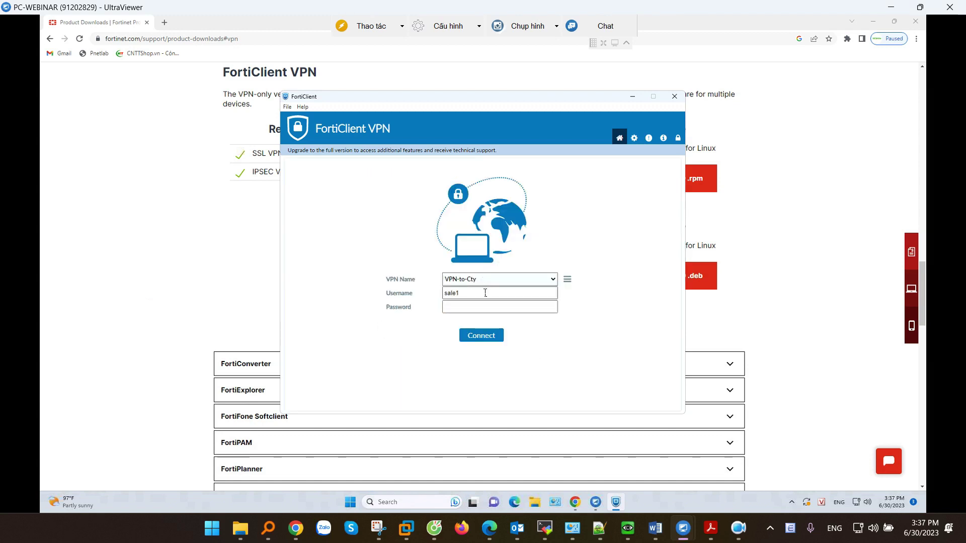
Enter the VPN password, connect VPN-to-Cty and confirm client address 172.16.0.10, then leave the remote session.
{"action": "left_click", "coordinate": [482, 313]}
{"action": "left_click", "coordinate": [468, 311]}
{"action": "left_click", "coordinate": [481, 336]}
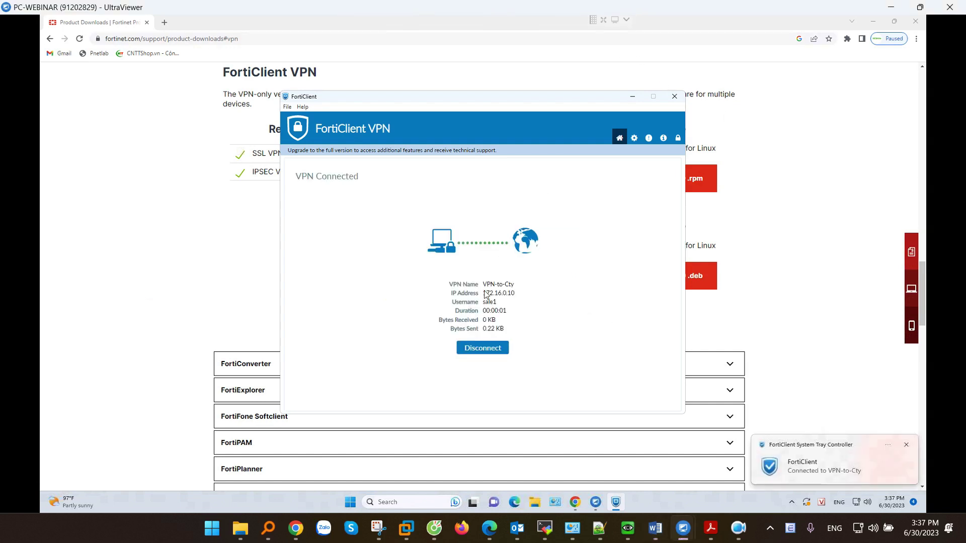
{"action": "left_click_drag", "start_coordinate": [483, 294], "coordinate": [518, 296]}
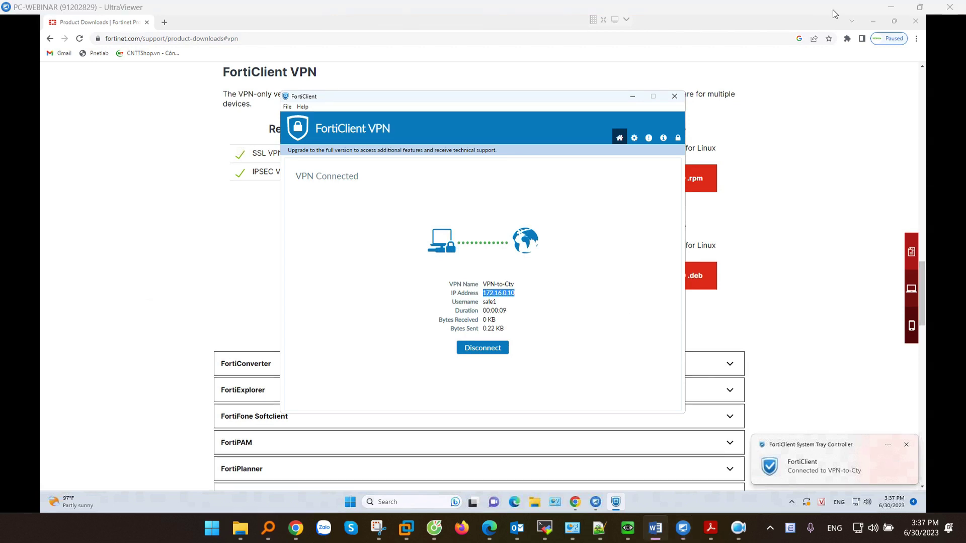
{"action": "left_click", "coordinate": [890, 7]}
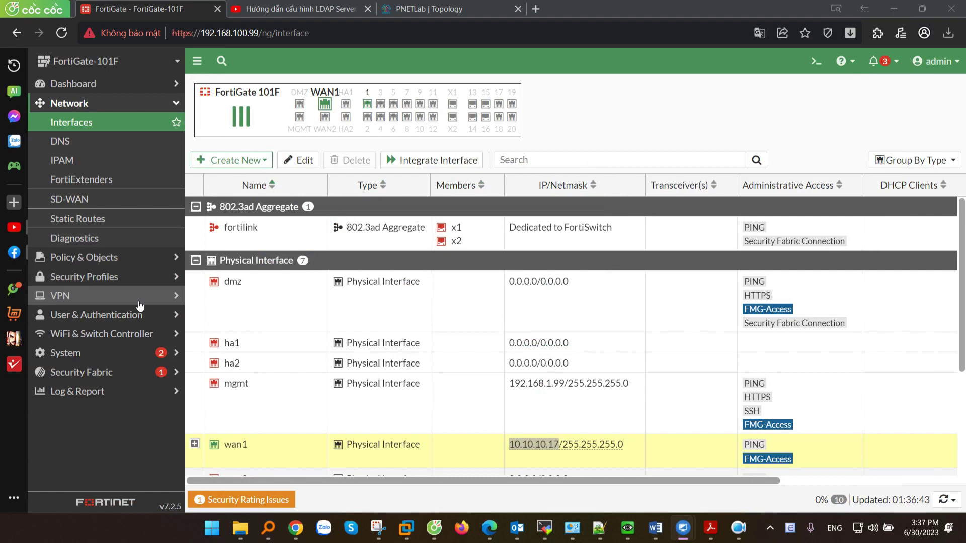
Check that Remote-VPN under VPN > IPsec Tunnels shows 1 dialup connection on wan1, then edit it.
{"action": "left_click", "coordinate": [91, 297]}
{"action": "left_click", "coordinate": [78, 199]}
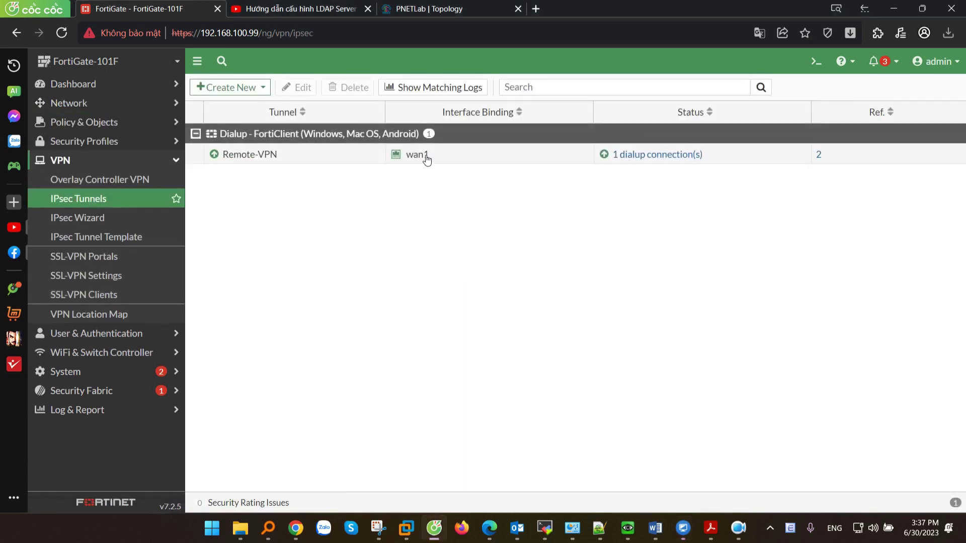
{"action": "left_click", "coordinate": [483, 156]}
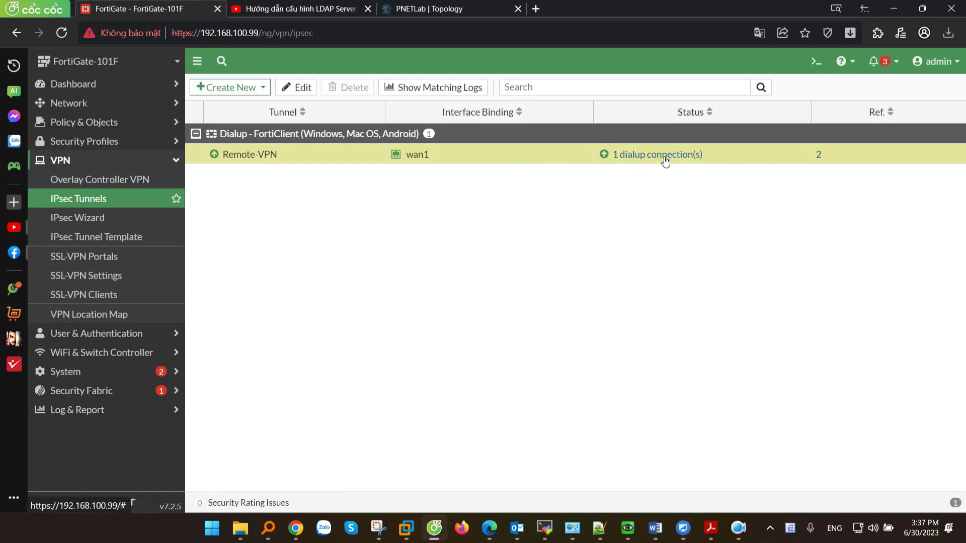
{"action": "key", "text": "alt+Tab"}
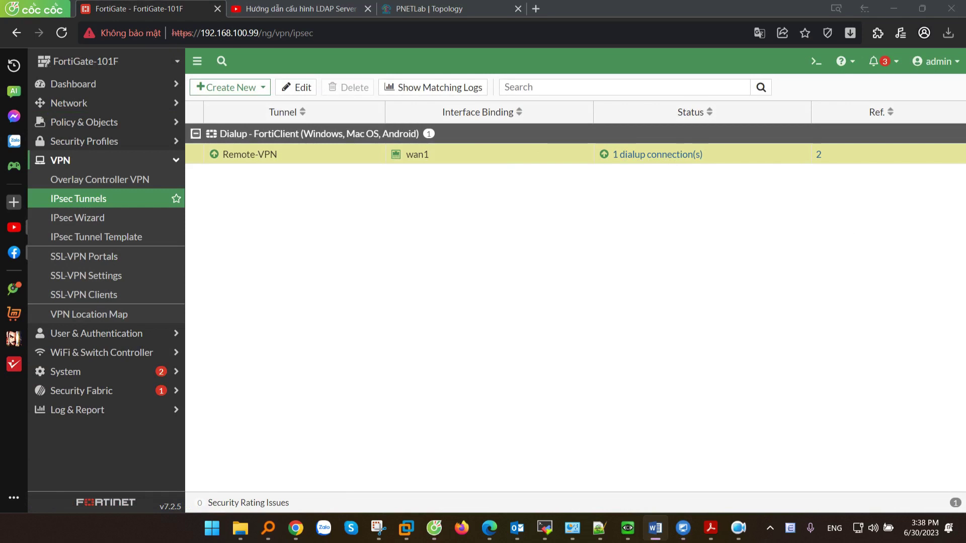
{"action": "left_click", "coordinate": [287, 87]}
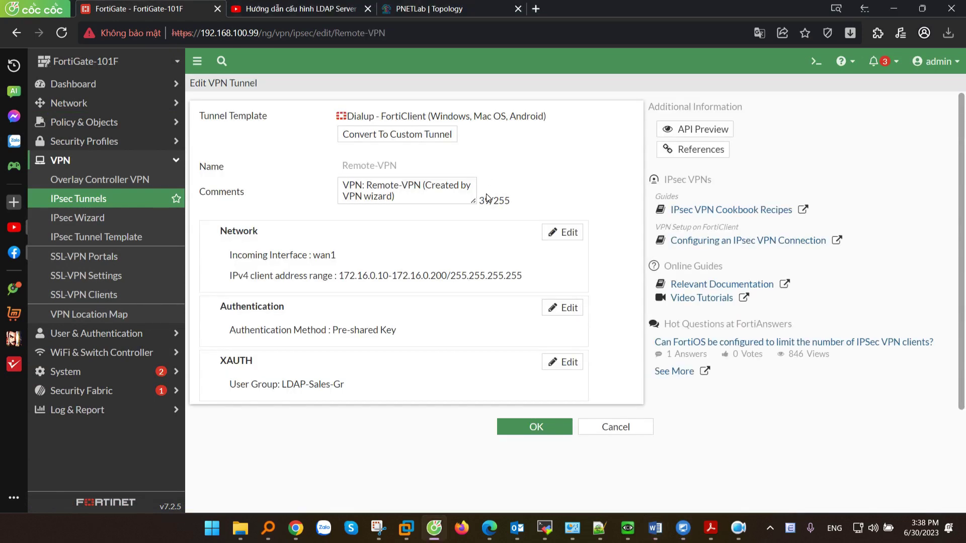
Convert Remote-VPN to a custom tunnel and verify its network interface stays wan1.
{"action": "left_click", "coordinate": [426, 139]}
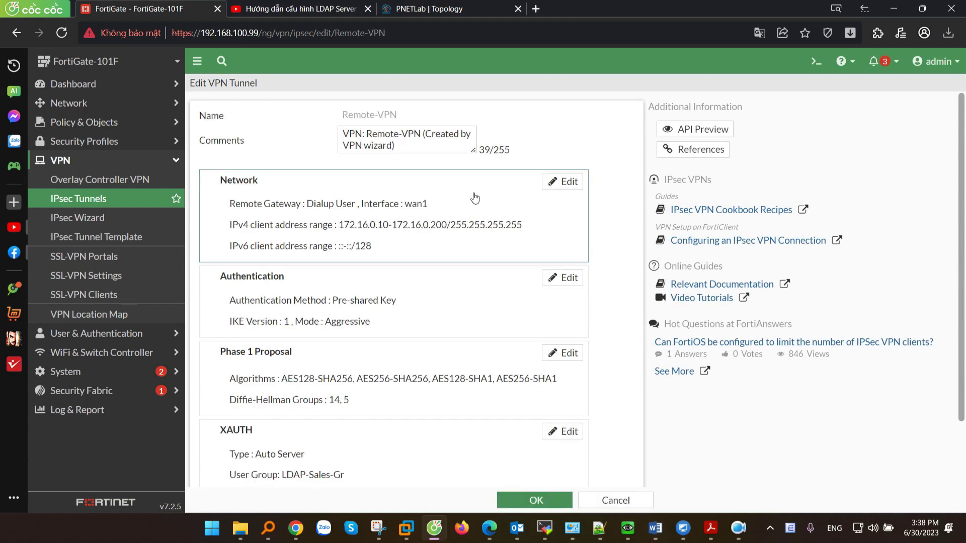
{"action": "left_click", "coordinate": [562, 181]}
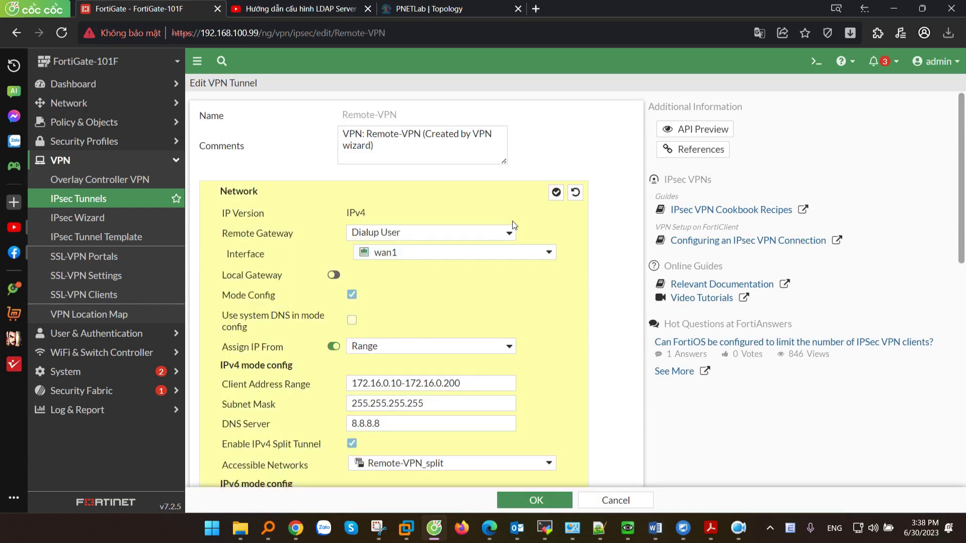
{"action": "scroll", "coordinate": [512, 221], "scroll_direction": "down", "scroll_amount": 1}
{"action": "left_click", "coordinate": [438, 191]}
{"action": "left_click", "coordinate": [435, 192]}
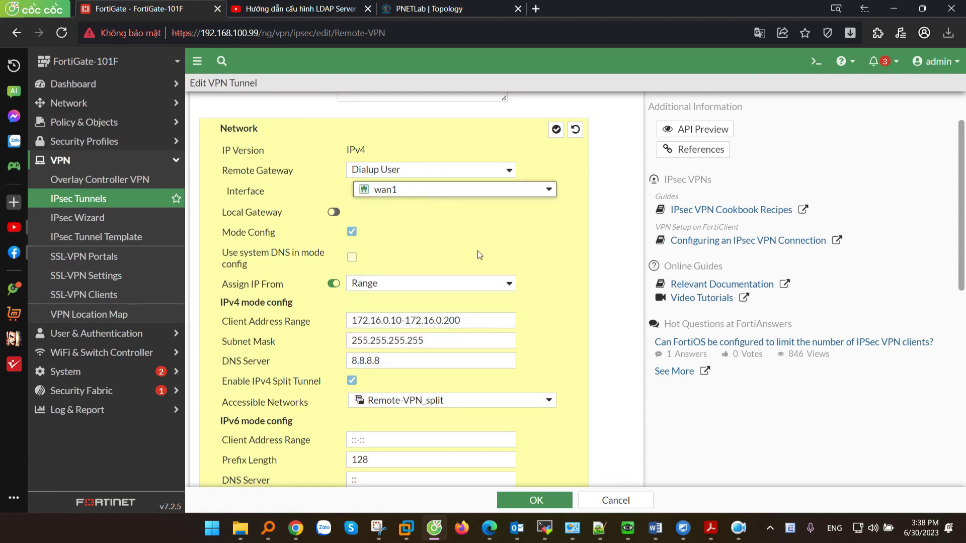
{"action": "scroll", "coordinate": [479, 252], "scroll_direction": "down", "scroll_amount": 1}
{"action": "left_click_drag", "start_coordinate": [475, 262], "coordinate": [322, 262]}
{"action": "scroll", "coordinate": [327, 264], "scroll_direction": "down", "scroll_amount": 5}
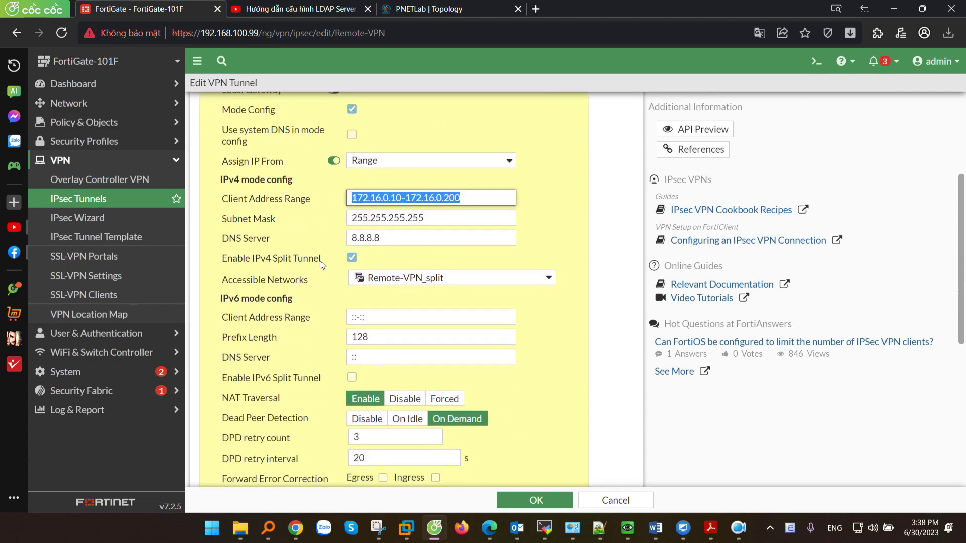
{"action": "scroll", "coordinate": [379, 271], "scroll_direction": "down", "scroll_amount": 1}
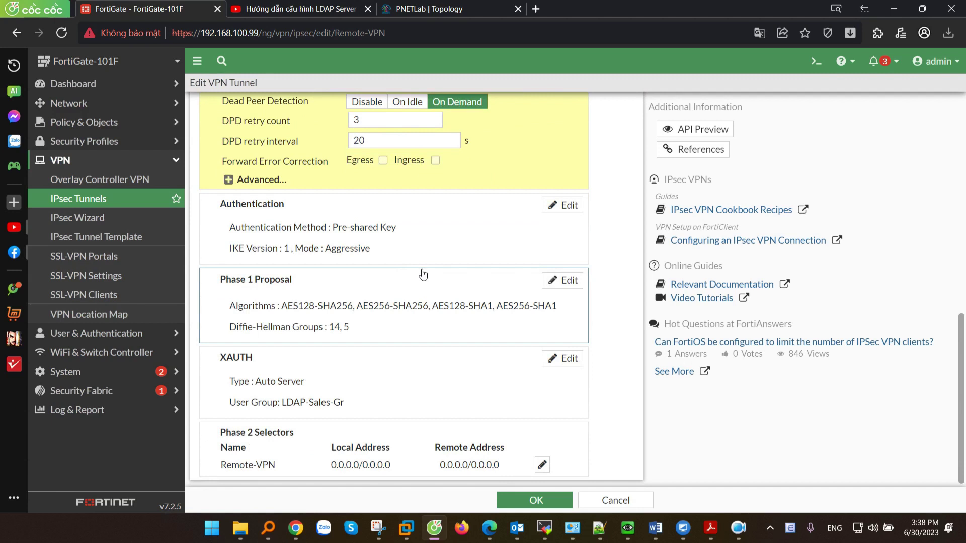
Verify the tunnel's authentication method remains Pre-shared Key.
{"action": "left_click", "coordinate": [562, 205]}
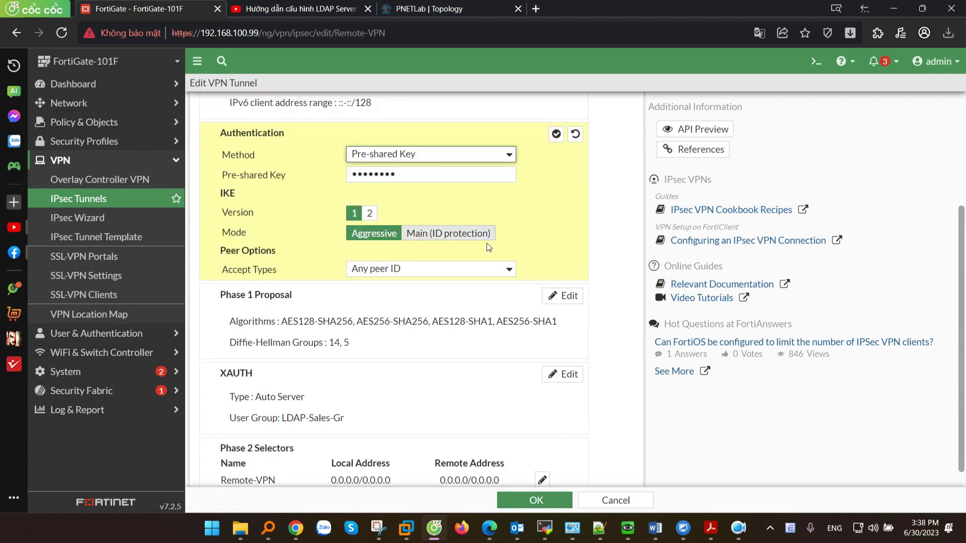
{"action": "scroll", "coordinate": [398, 239], "scroll_direction": "up", "scroll_amount": 1}
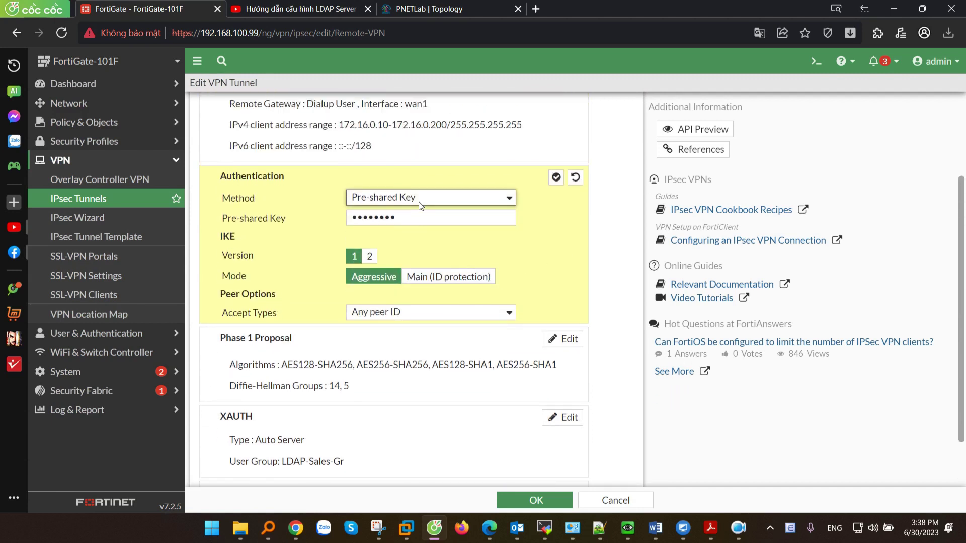
{"action": "left_click", "coordinate": [373, 198]}
{"action": "left_click", "coordinate": [322, 198]}
{"action": "scroll", "coordinate": [442, 236], "scroll_direction": "down", "scroll_amount": 1}
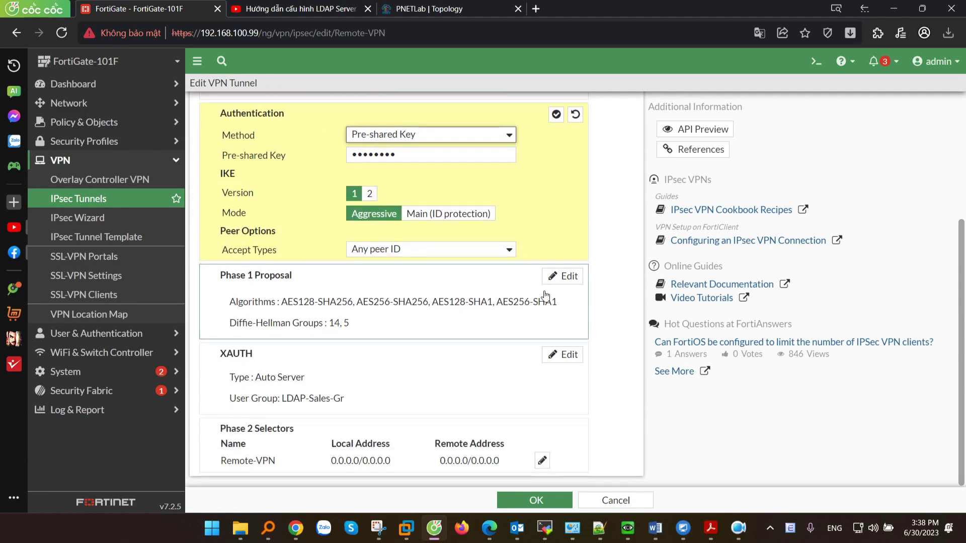
{"action": "left_click", "coordinate": [563, 277]}
Review the Phase 1 proposal, leaving encryption AES128 with SHA256 authentication.
{"action": "scroll", "coordinate": [507, 273], "scroll_direction": "down", "scroll_amount": 1}
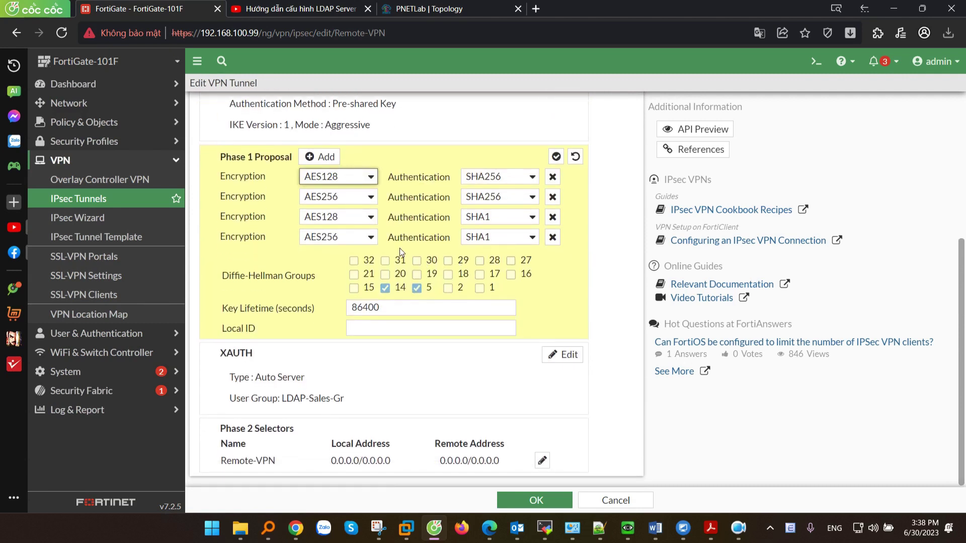
{"action": "left_click", "coordinate": [348, 180]}
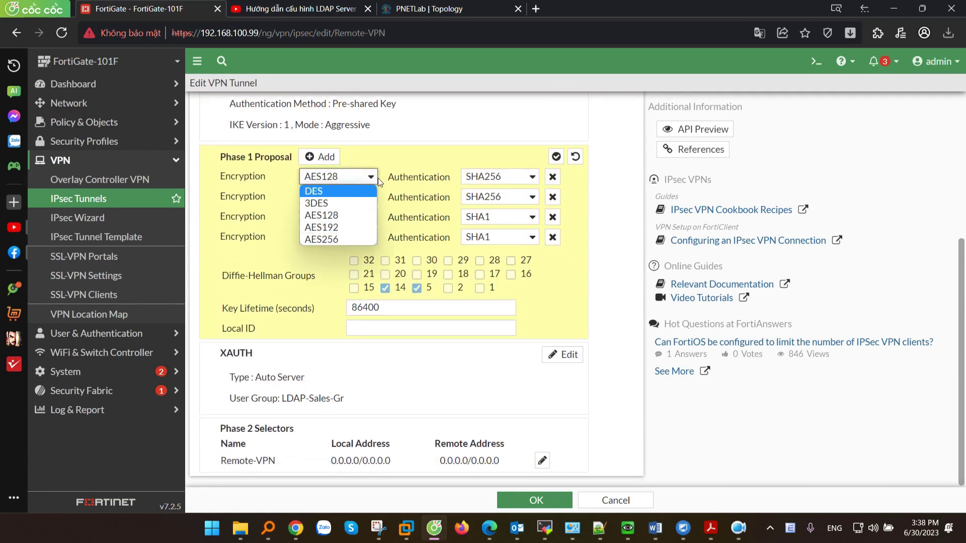
{"action": "left_click", "coordinate": [370, 180]}
{"action": "left_click", "coordinate": [502, 183]}
{"action": "left_click", "coordinate": [425, 169]}
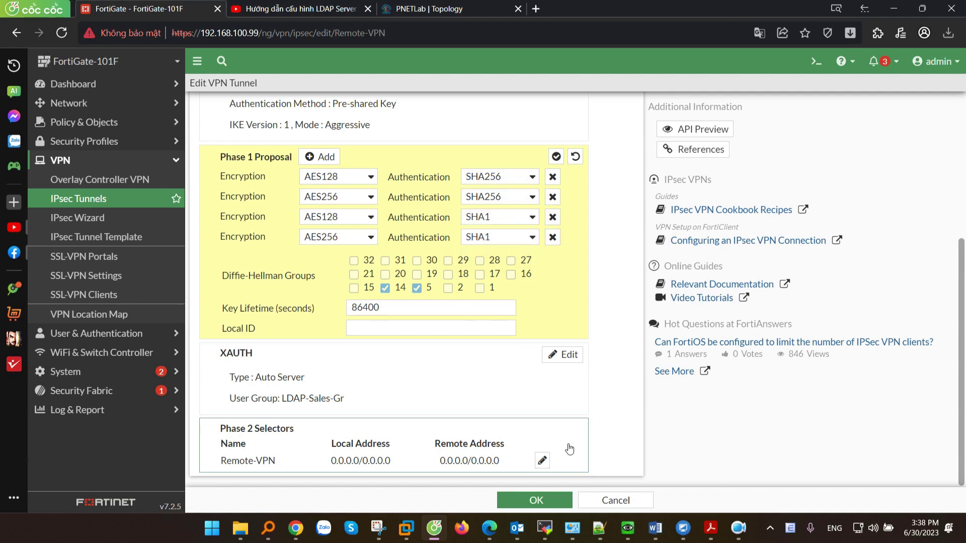
Review the Remote-VPN Phase 2 proposal settings, then bring up the remote desktop running FortiClient.
{"action": "left_click", "coordinate": [542, 460]}
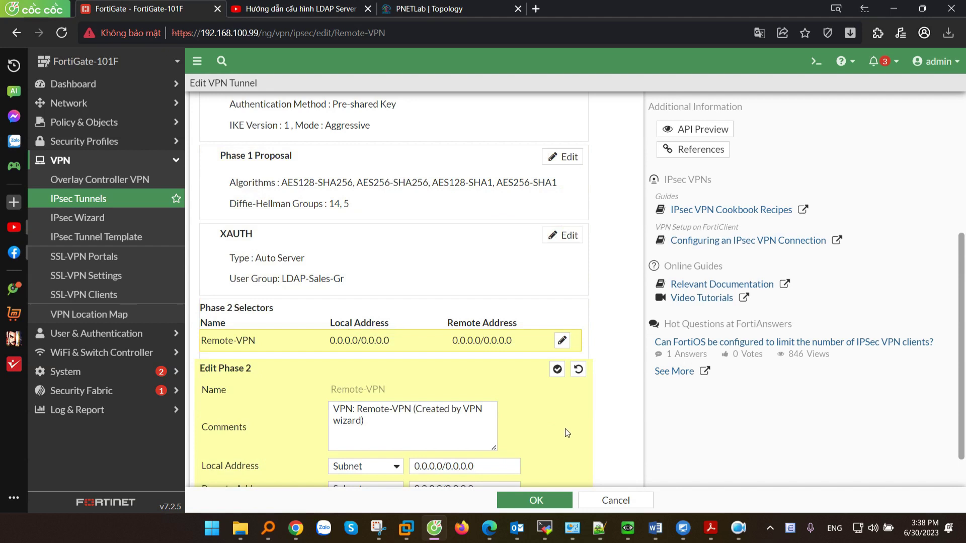
{"action": "scroll", "coordinate": [567, 387], "scroll_direction": "down", "scroll_amount": 1}
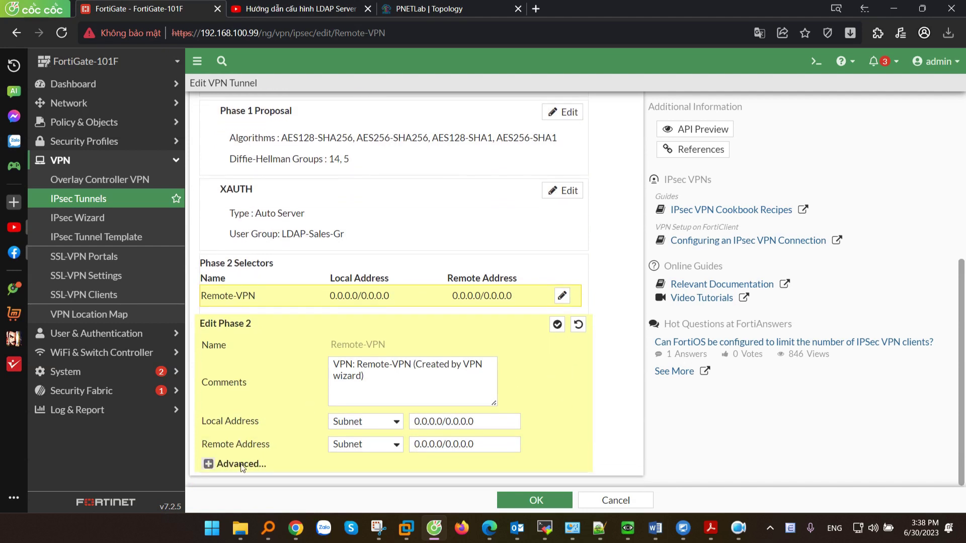
{"action": "left_click", "coordinate": [217, 463]}
{"action": "scroll", "coordinate": [276, 340], "scroll_direction": "down", "scroll_amount": 4}
{"action": "scroll", "coordinate": [317, 297], "scroll_direction": "down", "scroll_amount": 1}
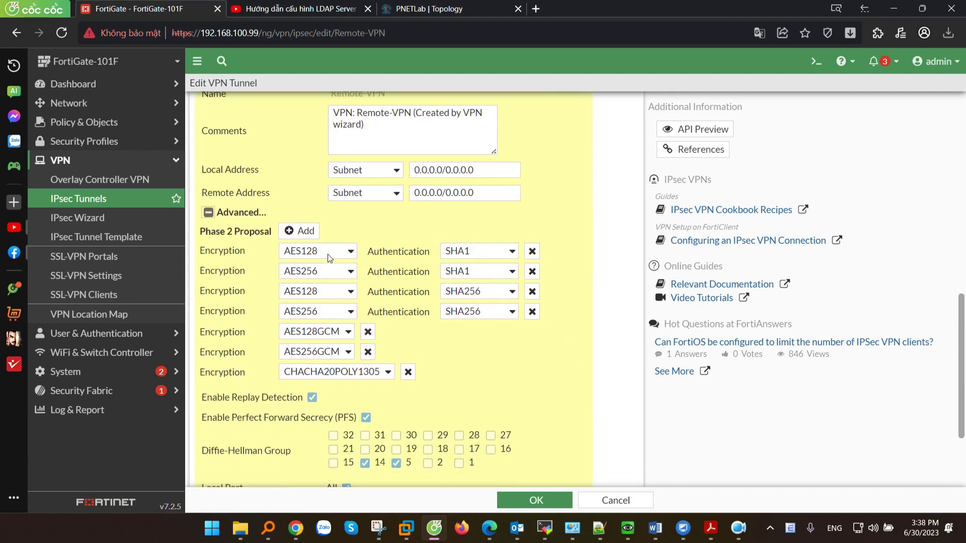
{"action": "double_click", "coordinate": [316, 254]}
{"action": "scroll", "coordinate": [349, 405], "scroll_direction": "down", "scroll_amount": 3}
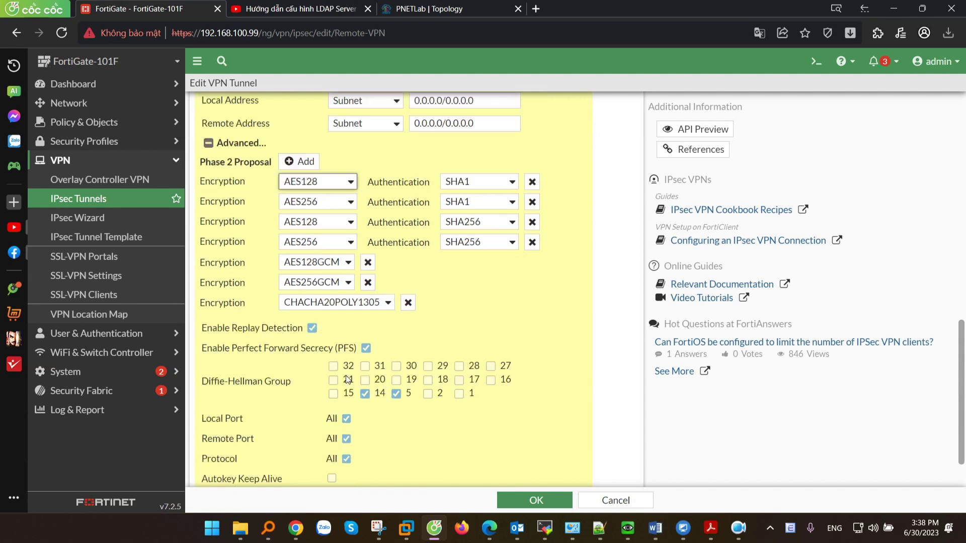
{"action": "scroll", "coordinate": [362, 372], "scroll_direction": "up", "scroll_amount": 1}
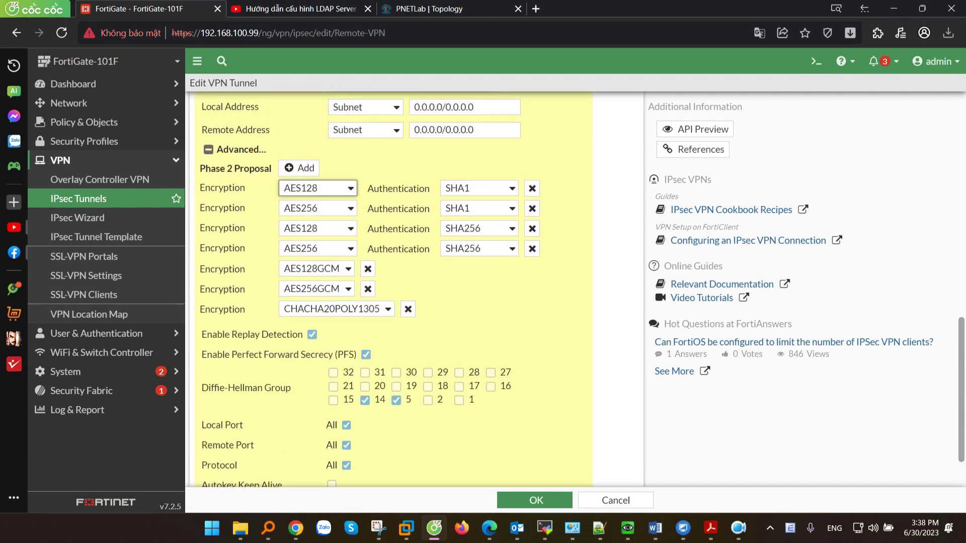
{"action": "key", "text": "alt+Tab"}
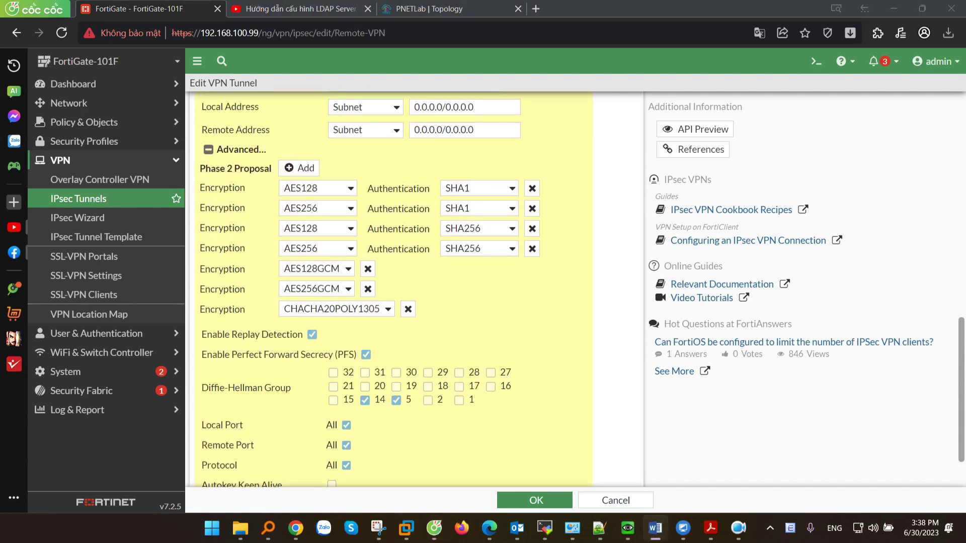
{"action": "left_click", "coordinate": [683, 527]}
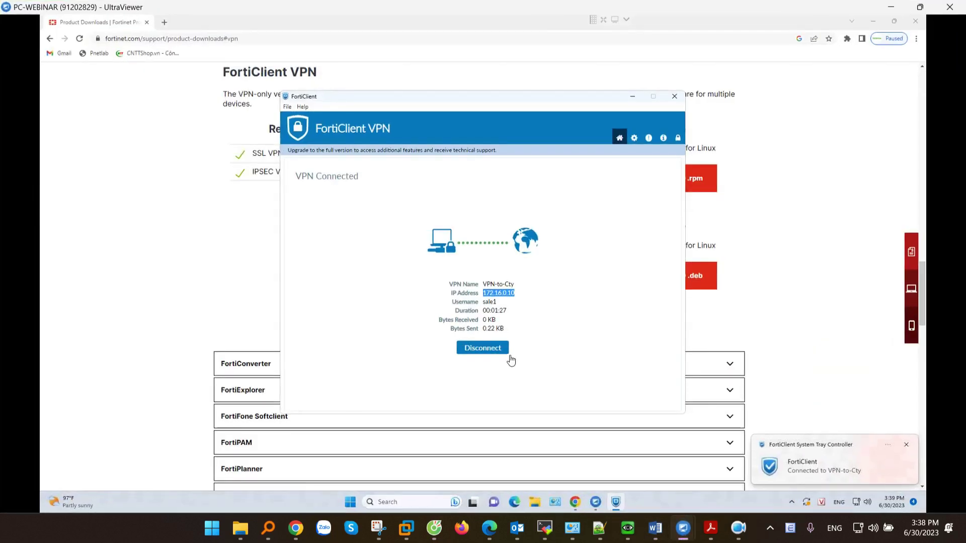
Disconnect VPN-to-Cty and open its connection settings with advanced options expanded.
{"action": "left_click", "coordinate": [486, 349]}
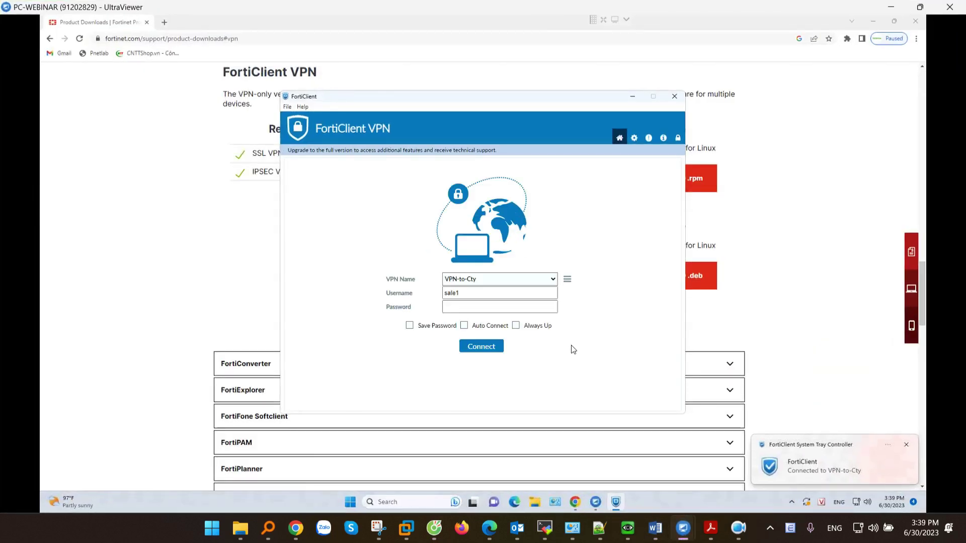
{"action": "left_click", "coordinate": [567, 279]}
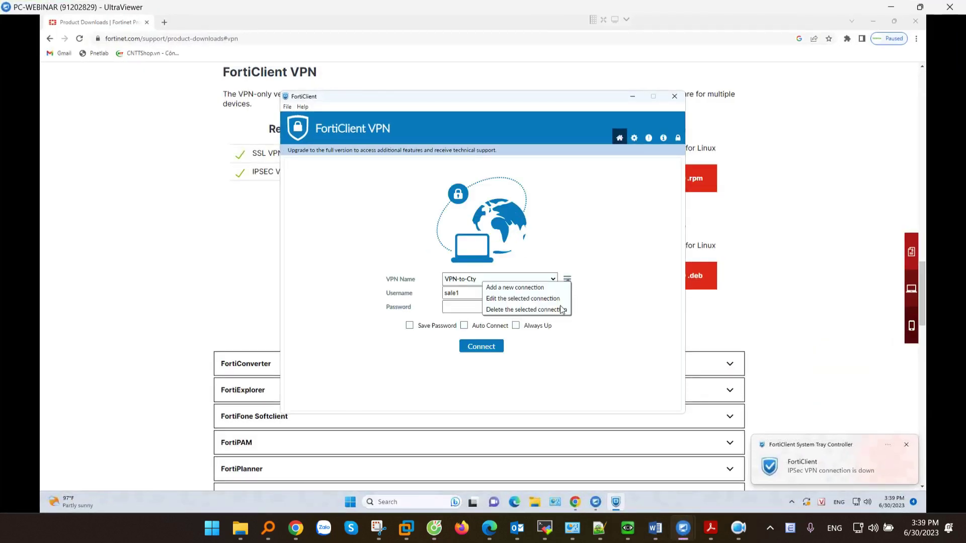
{"action": "left_click", "coordinate": [527, 299]}
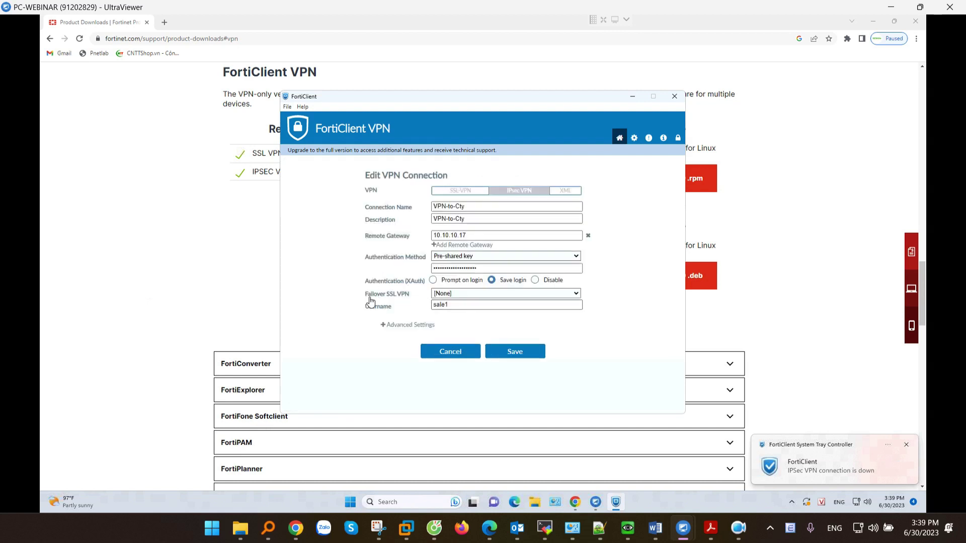
{"action": "left_click", "coordinate": [383, 325]}
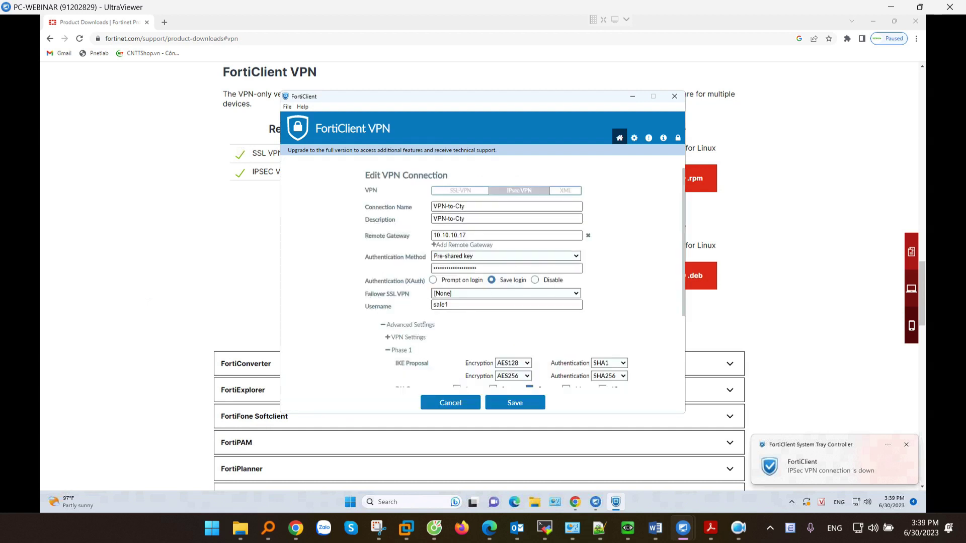
Review the client's IKE version and mode, Phase 1 encryption and Phase 2 settings.
{"action": "scroll", "coordinate": [443, 277], "scroll_direction": "down", "scroll_amount": 4}
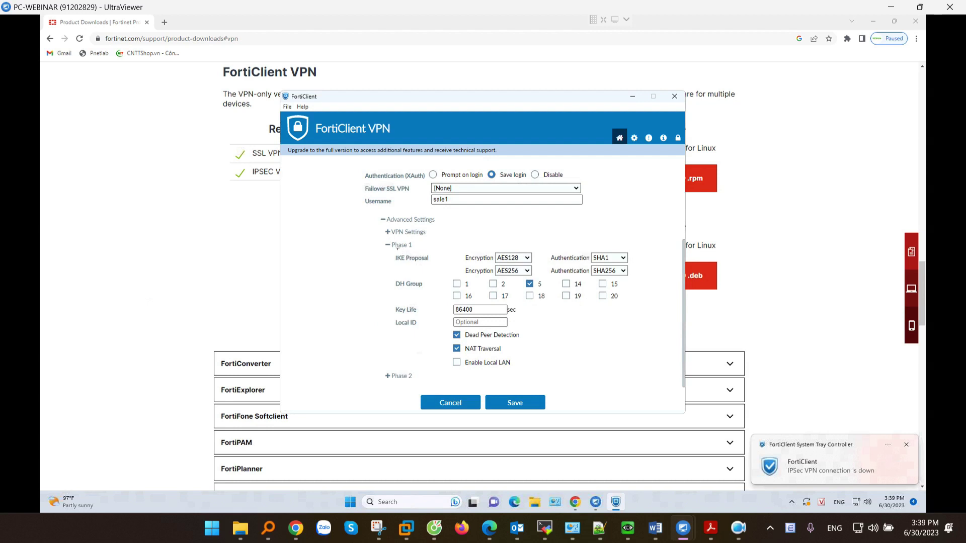
{"action": "left_click", "coordinate": [394, 245]}
{"action": "left_click", "coordinate": [389, 337]}
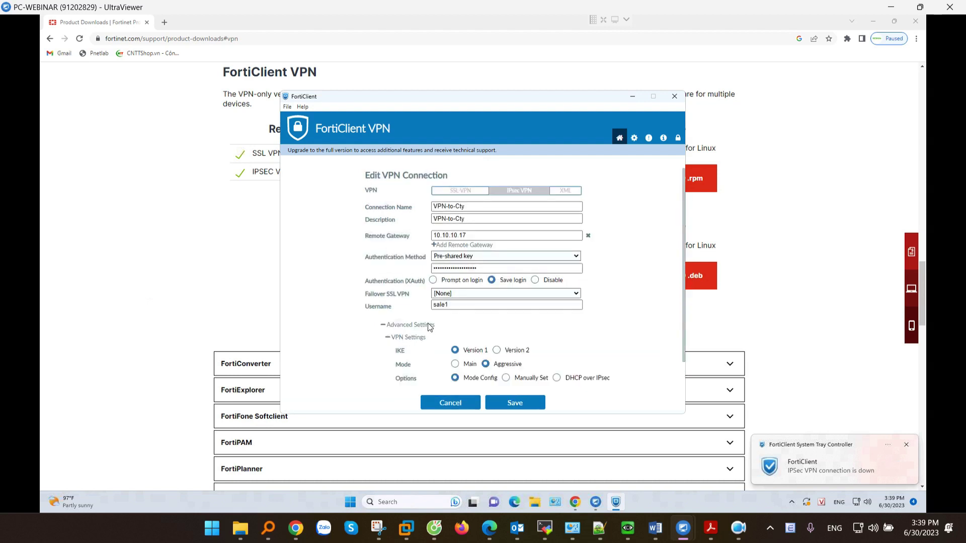
{"action": "scroll", "coordinate": [447, 316], "scroll_direction": "down", "scroll_amount": 1}
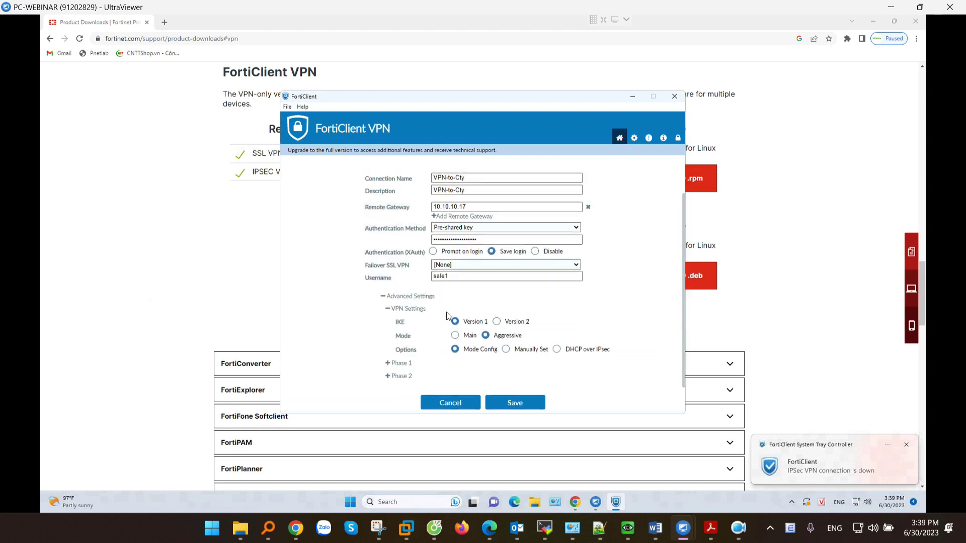
{"action": "left_click", "coordinate": [391, 364]}
{"action": "scroll", "coordinate": [478, 302], "scroll_direction": "down", "scroll_amount": 4}
{"action": "left_click", "coordinate": [522, 259]}
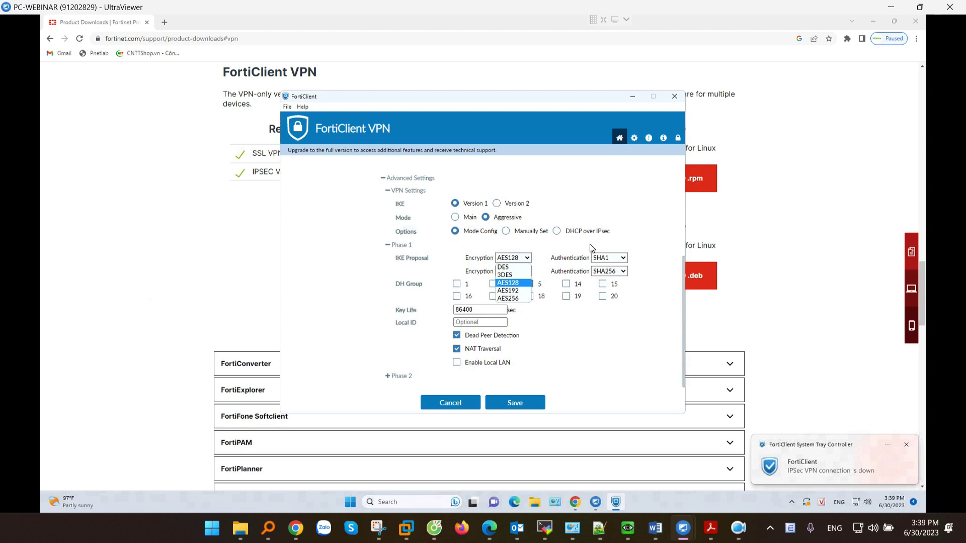
{"action": "left_click", "coordinate": [388, 377]}
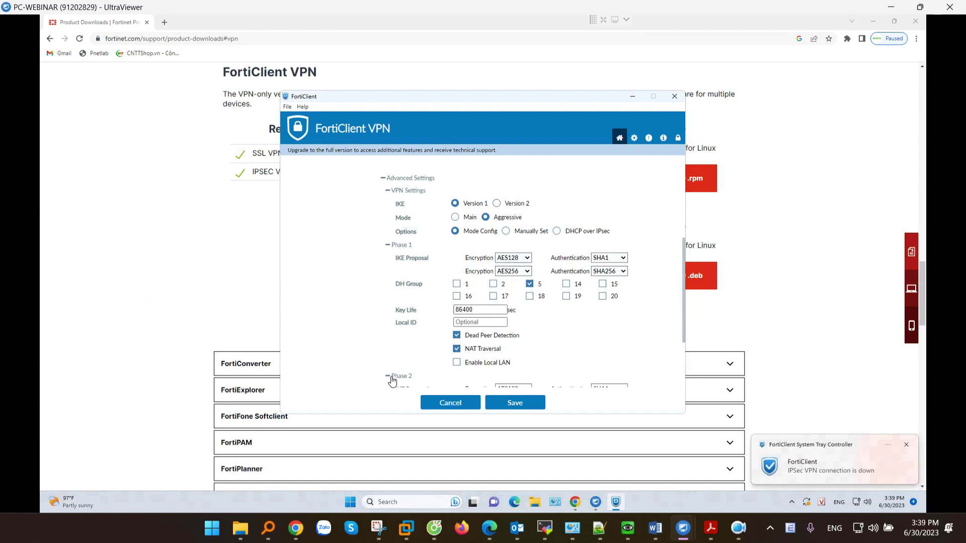
{"action": "scroll", "coordinate": [415, 355], "scroll_direction": "down", "scroll_amount": 3}
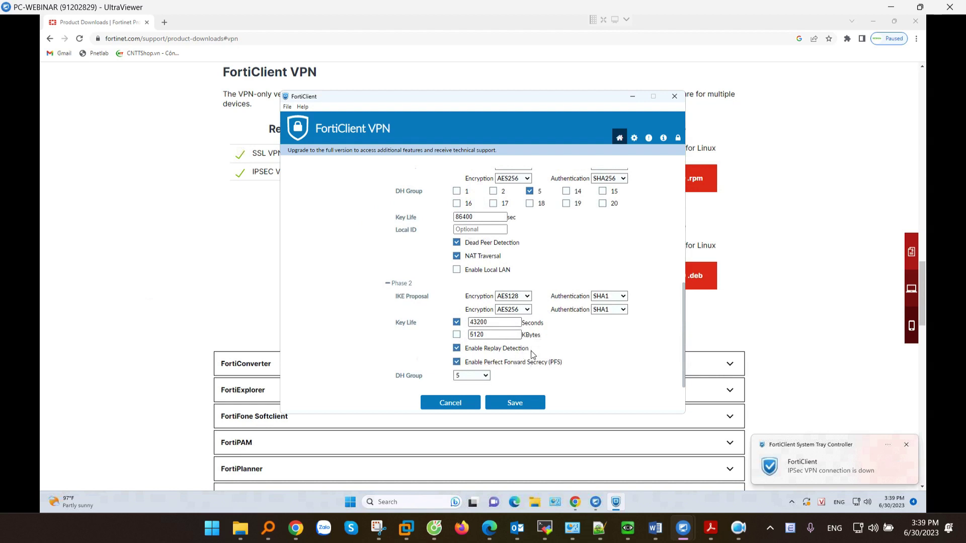
Cancel the FortiClient connection settings and exit FortiGate's tunnel editor without saving.
{"action": "left_click", "coordinate": [462, 409]}
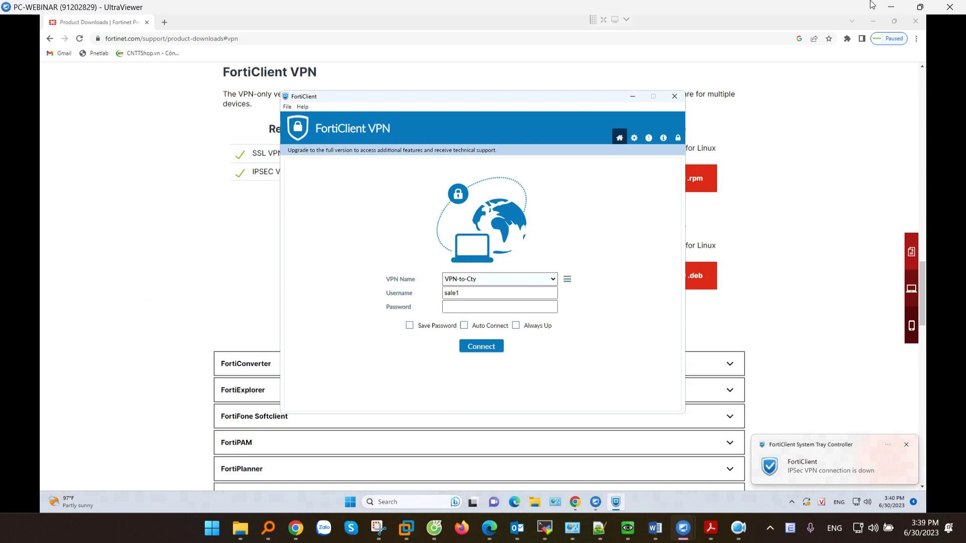
{"action": "left_click", "coordinate": [890, 7]}
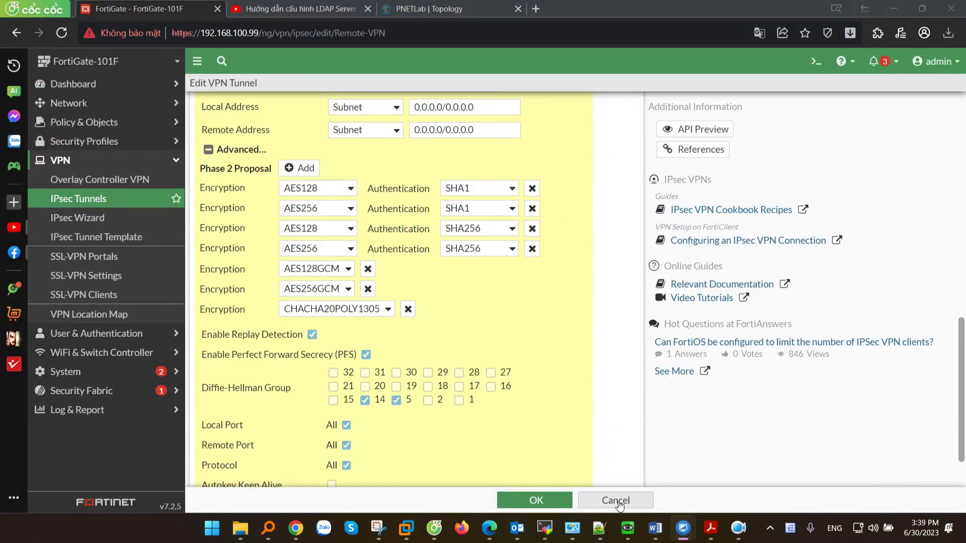
{"action": "left_click", "coordinate": [614, 500]}
{"action": "left_click", "coordinate": [639, 370]}
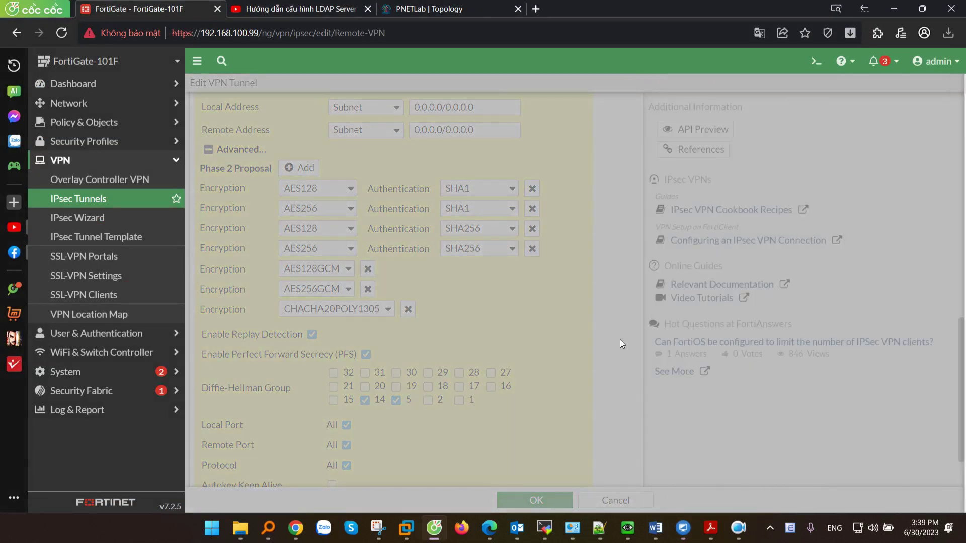